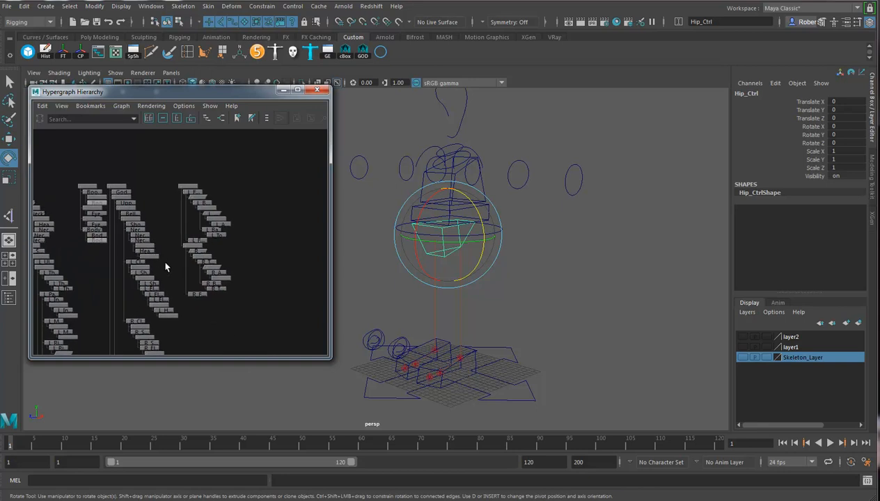
Add God_Ctrl to a new display layer named Ctrl_Layer.
alt+right_drag(159, 268, 219, 261)
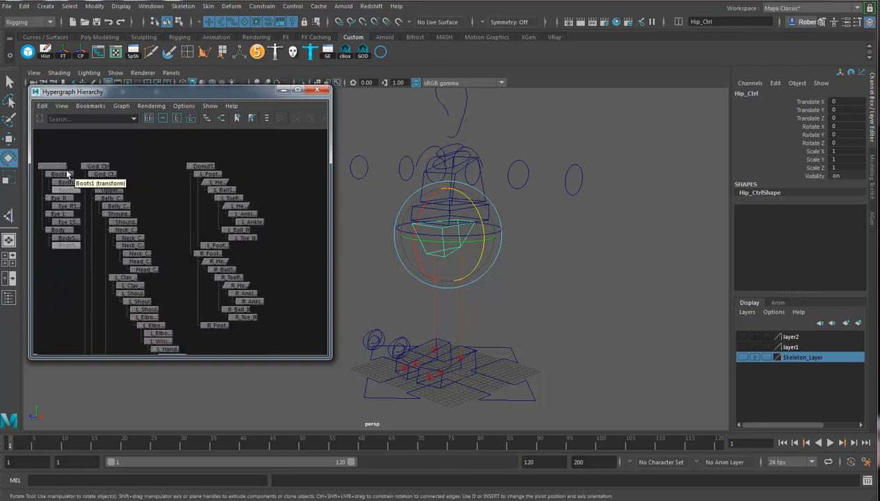
click(97, 167)
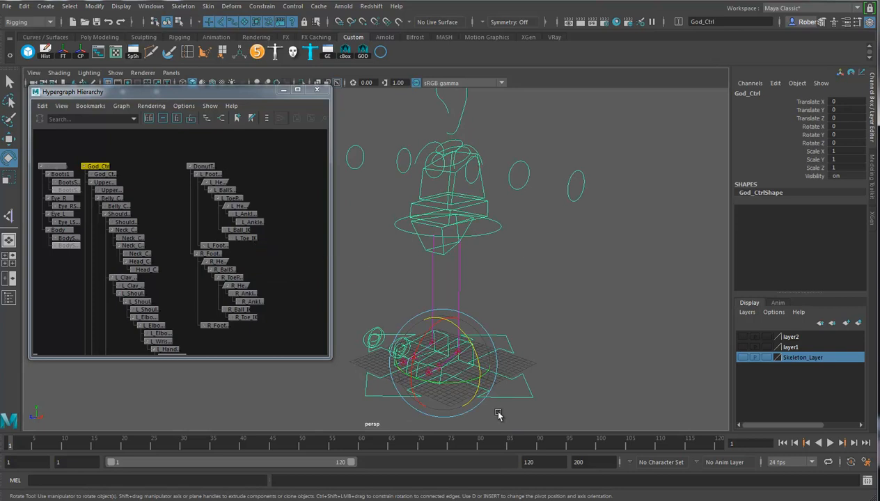
click(858, 323)
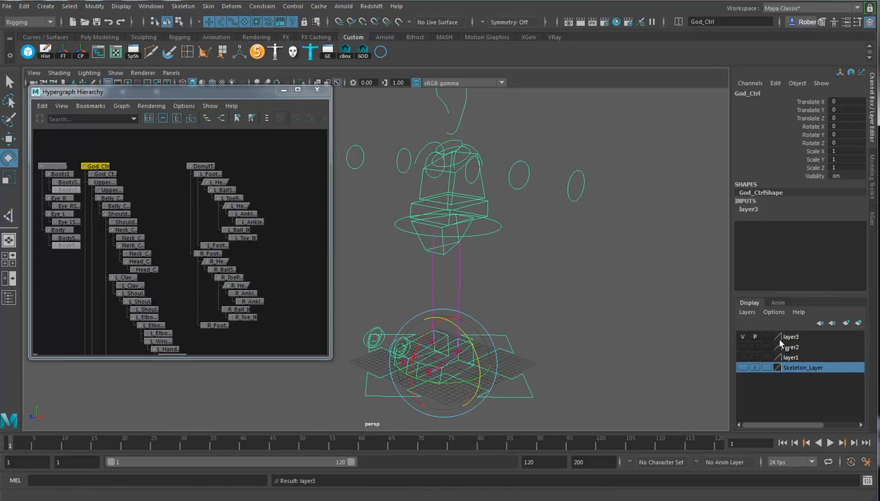
double_click(788, 337)
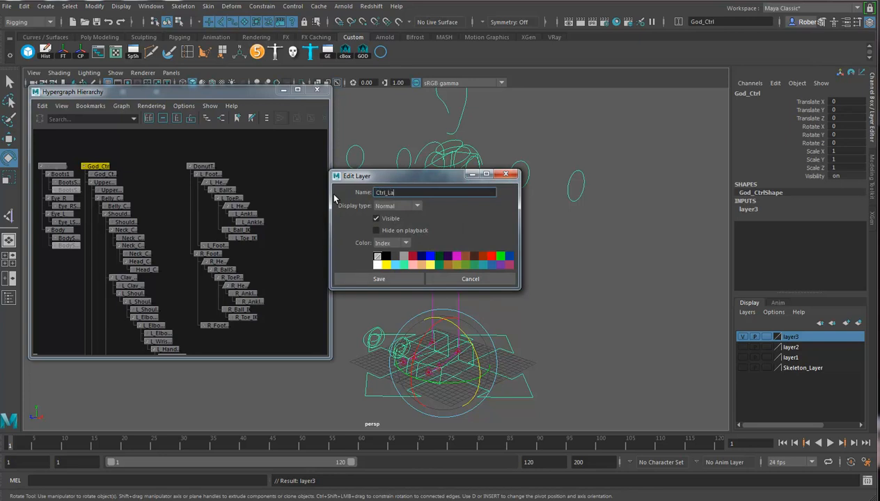
key(Return)
click(383, 279)
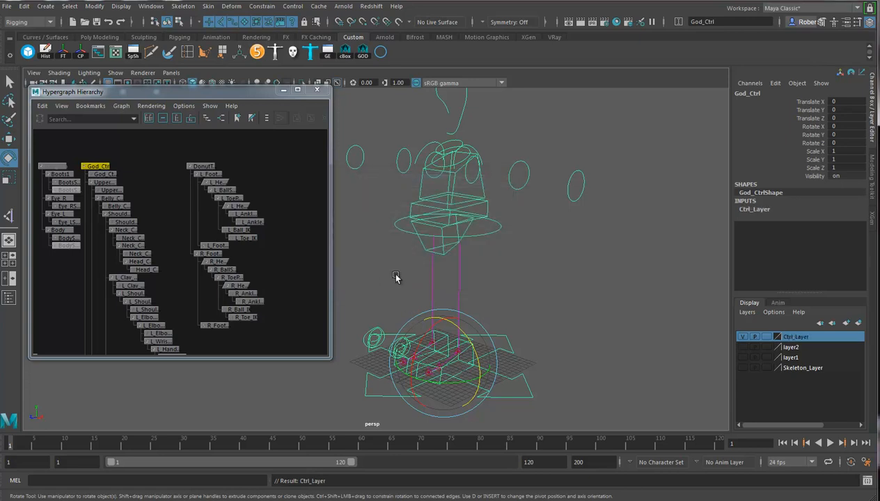
Hide the Ctrl_Layer display layer and the DonutTouch_Grp group.
click(743, 337)
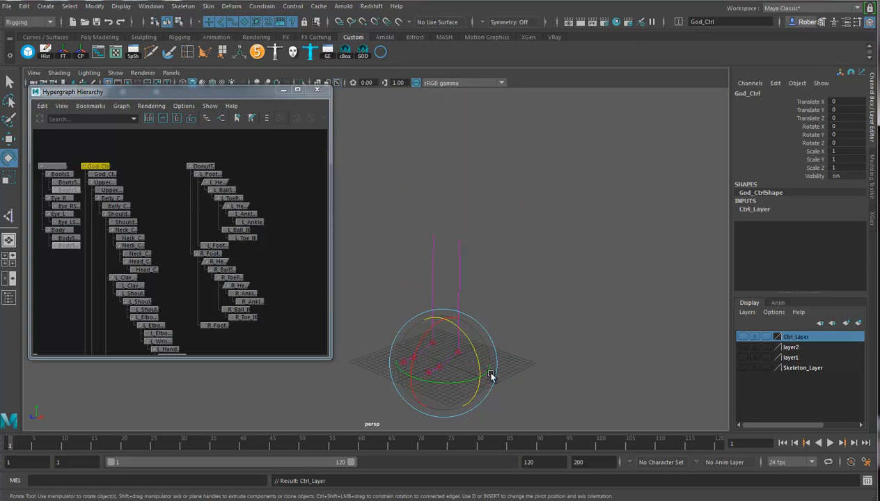
click(202, 167)
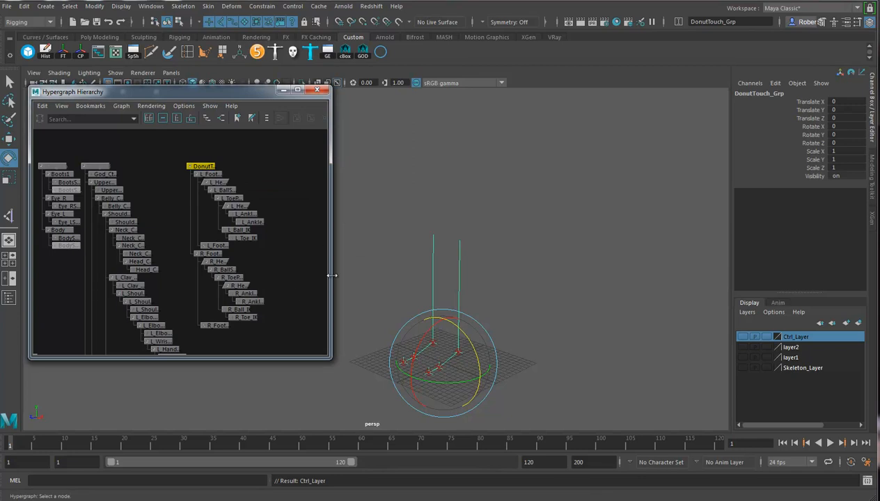
key(ctrl+h)
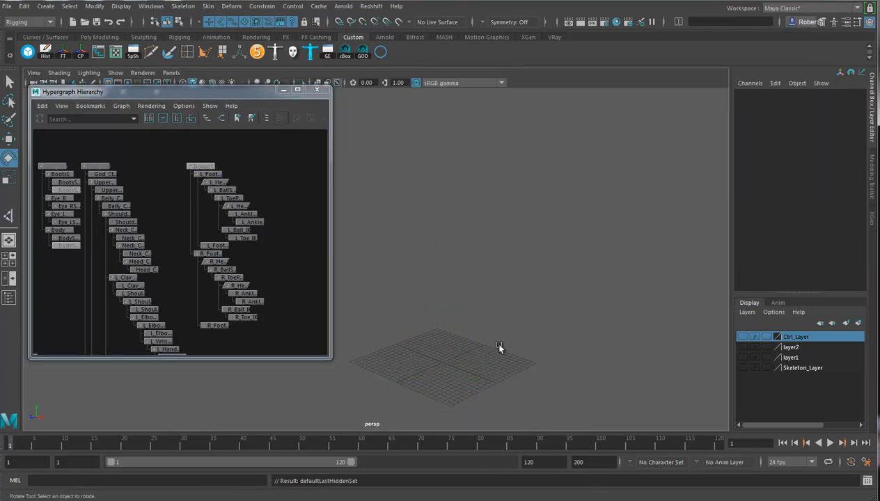
Create a NURBS circle at the centre of the empty grid.
scroll(515, 348, up, 2)
alt+middle_drag(238, 252, 251, 251)
alt+middle_drag(507, 344, 480, 251)
alt+drag(481, 250, 536, 323)
alt+right_drag(536, 323, 502, 354)
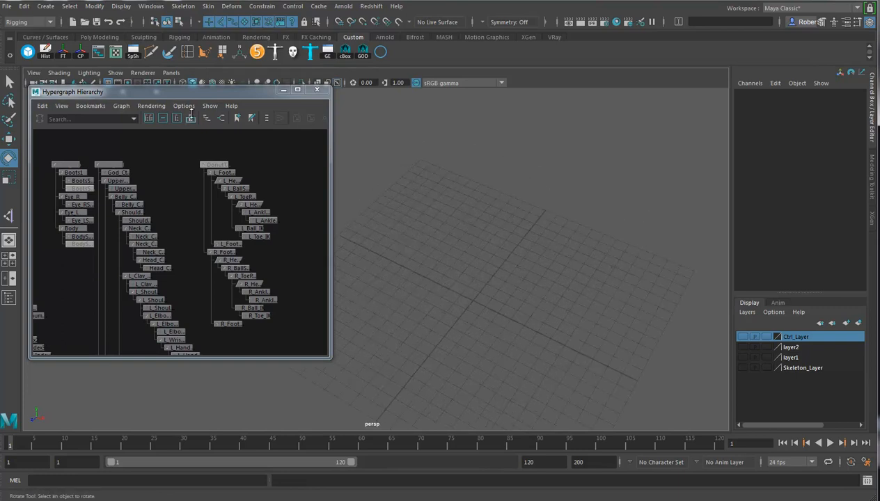
click(32, 73)
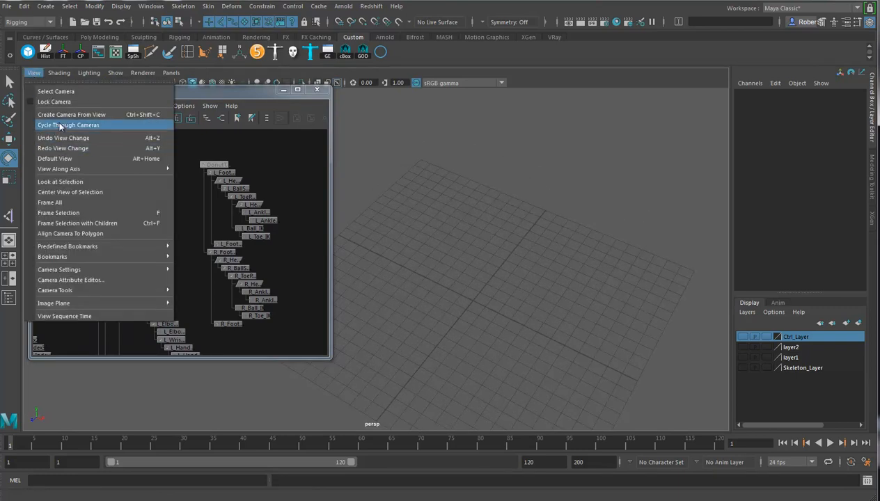
click(76, 158)
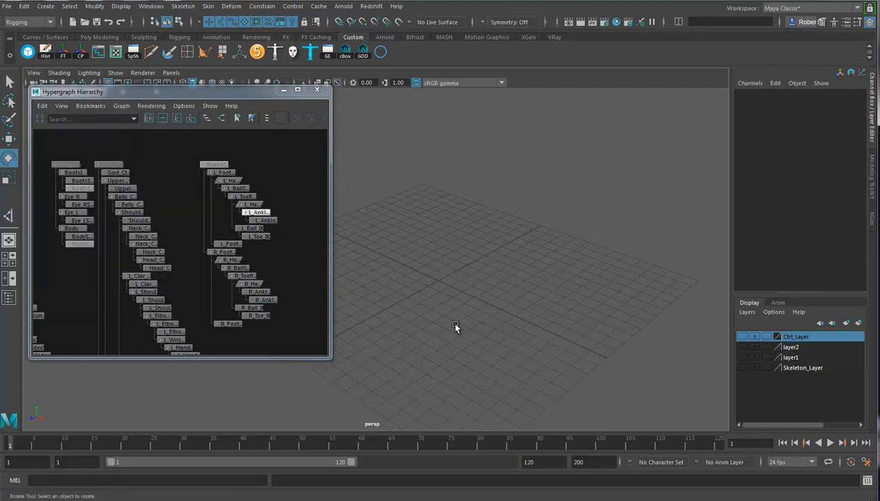
alt+drag(426, 339, 525, 349)
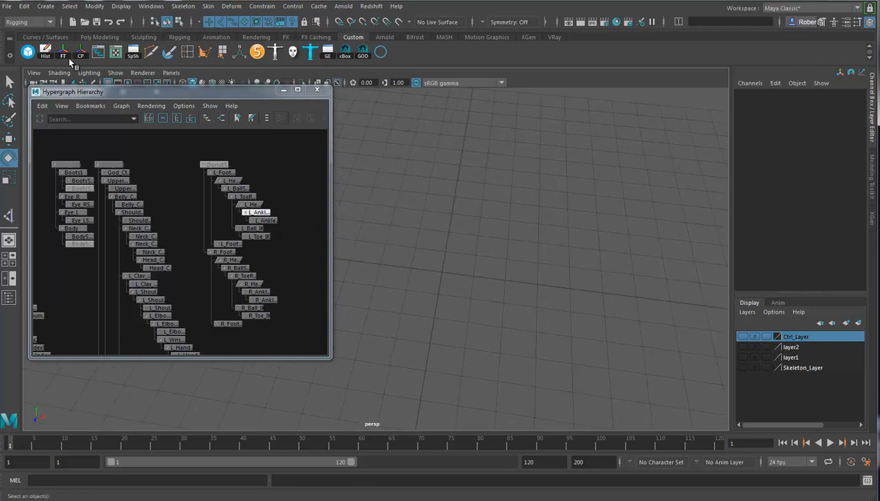
click(46, 5)
mouse_move(68, 42)
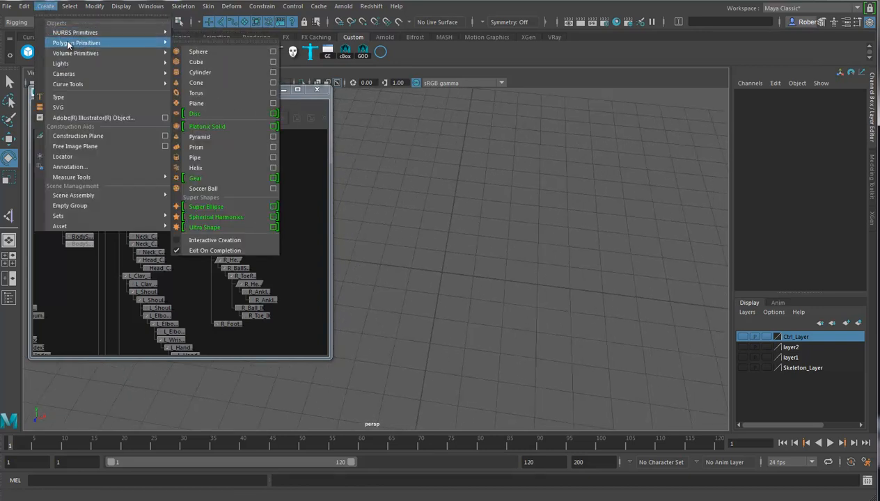
mouse_move(104, 32)
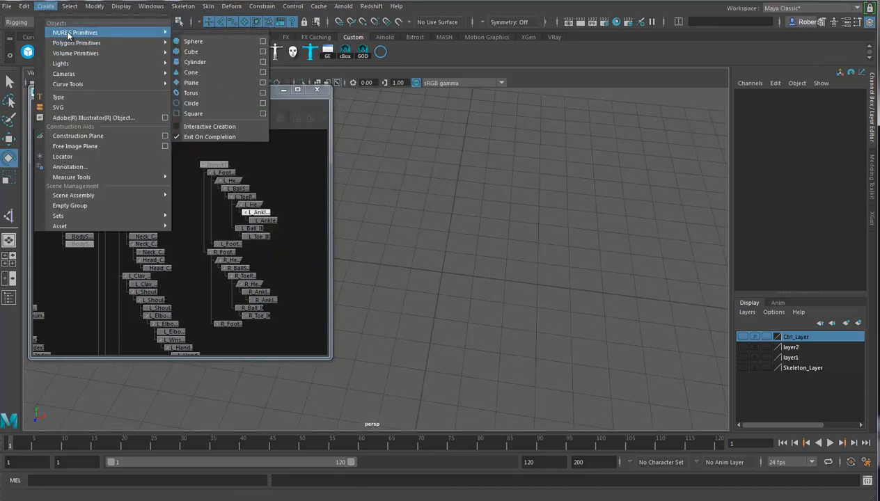
click(192, 103)
Draw a closed eye-shaped outline around the circle with the CV Curve Tool, snapping to grid points, with corners two grid units either side of the centre.
alt+drag(428, 284, 485, 240)
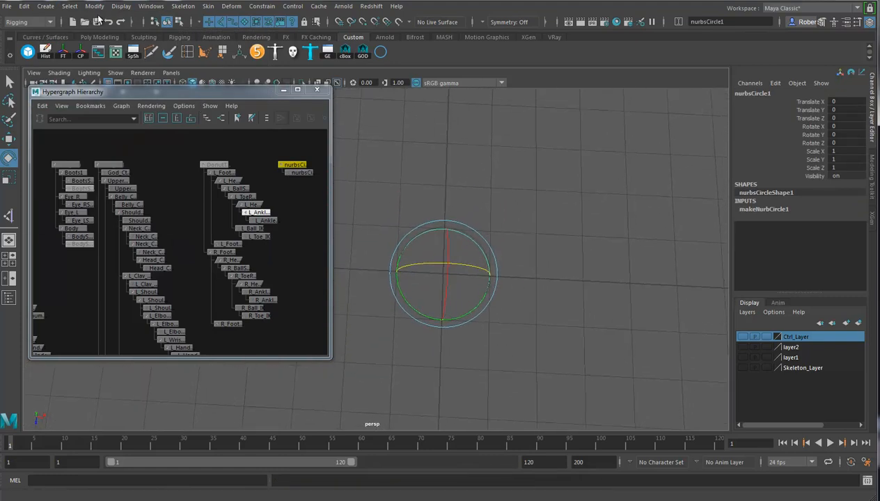
click(45, 5)
mouse_move(66, 84)
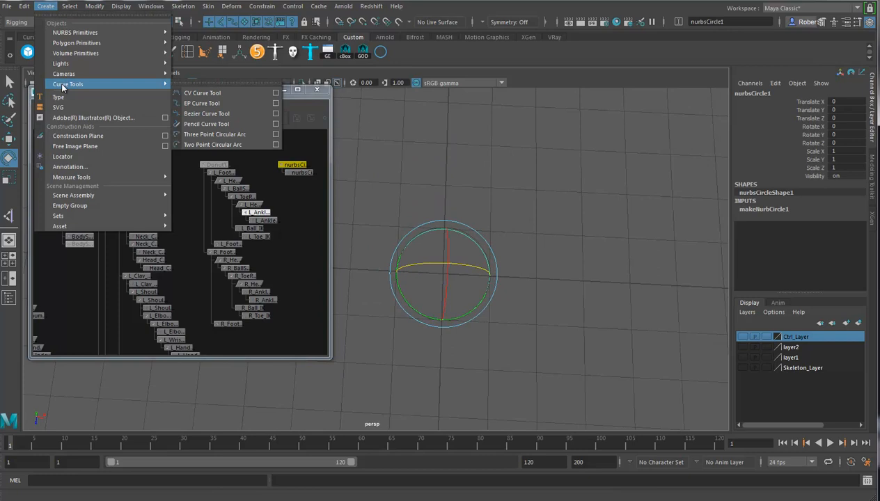
click(228, 91)
key(x)
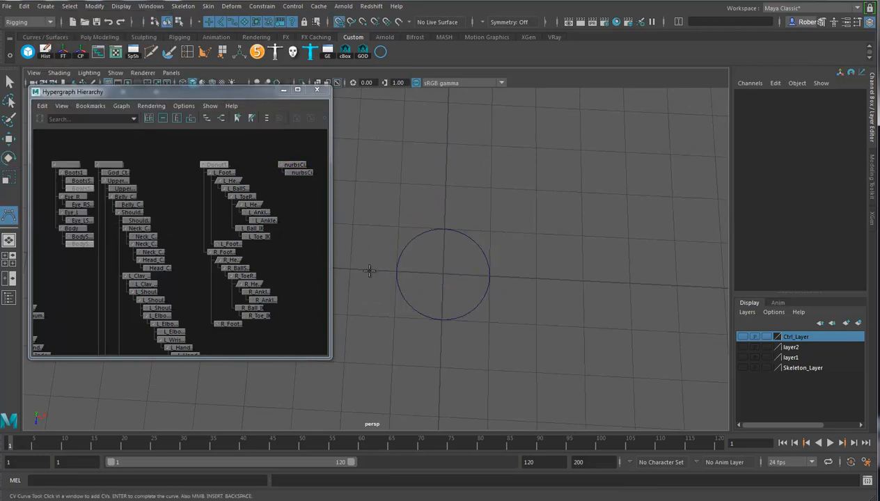
click(352, 269)
click(394, 317)
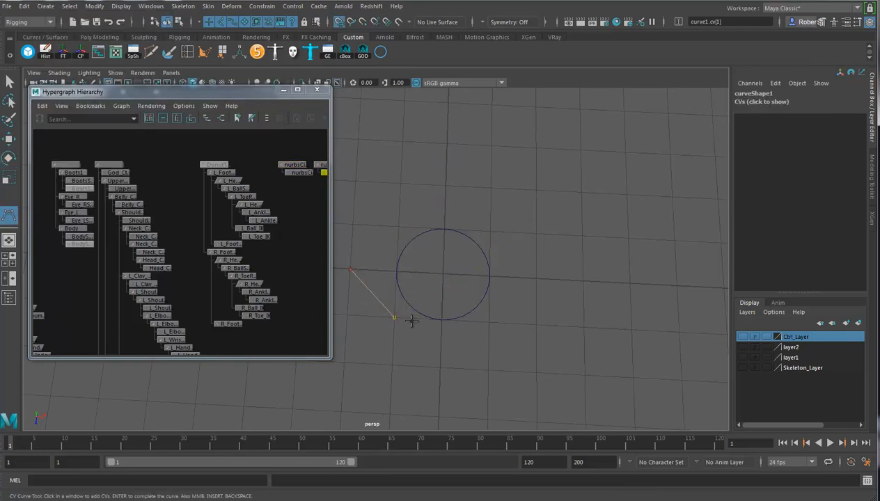
click(441, 320)
click(488, 323)
click(534, 278)
click(536, 279)
click(491, 231)
click(442, 228)
click(398, 226)
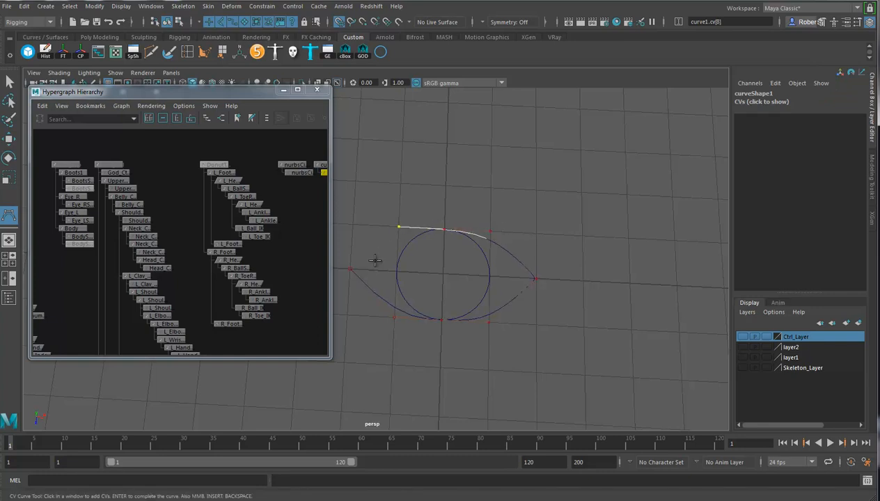
click(351, 267)
key(Return)
key(e)
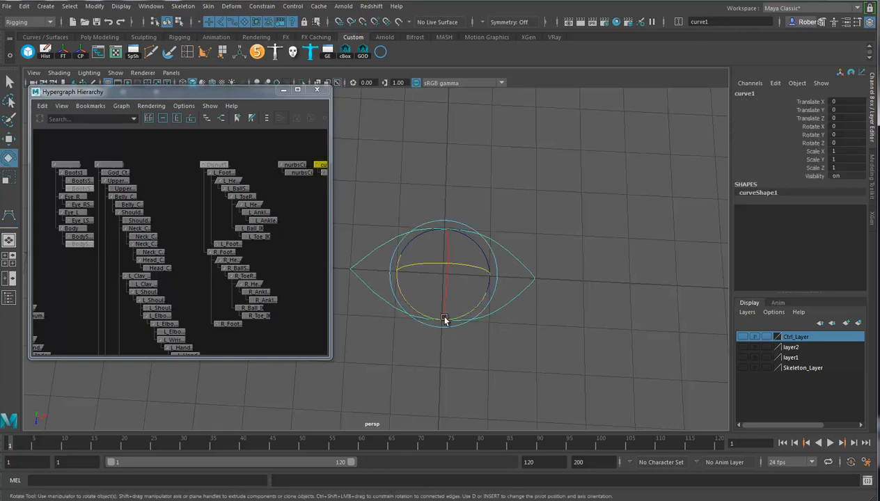
Reparent nurbsCircleShape1 under curve1 with the MEL parent command using the -s flag, and delete the leftover nurbsCircle1 transform.
key(f)
scroll(250, 245, up, 1)
alt+middle_drag(250, 245, 213, 318)
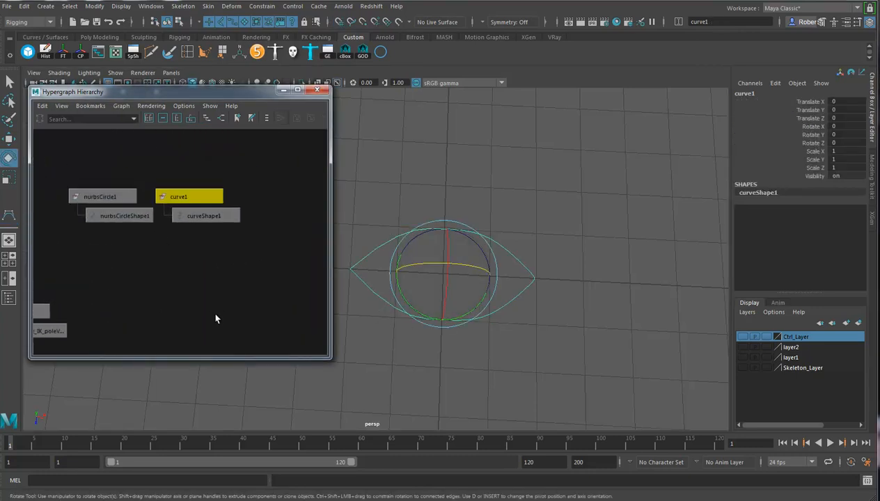
alt+middle_drag(175, 261, 196, 271)
click(147, 208)
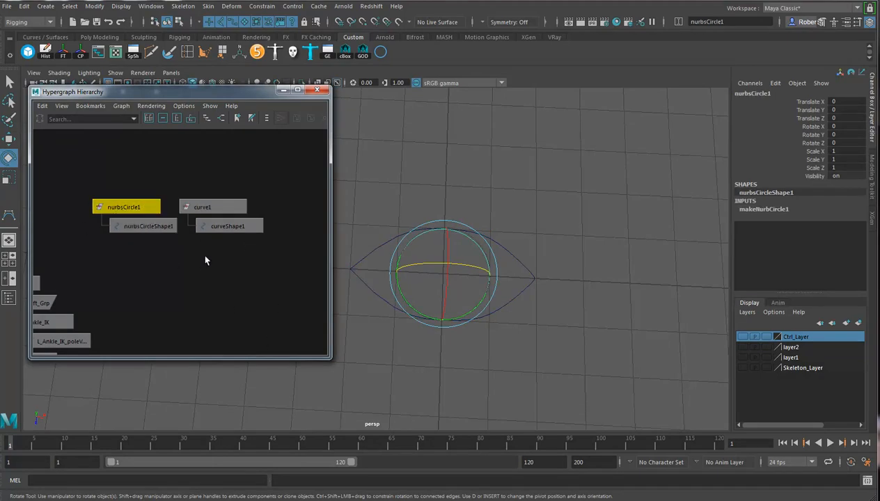
click(145, 227)
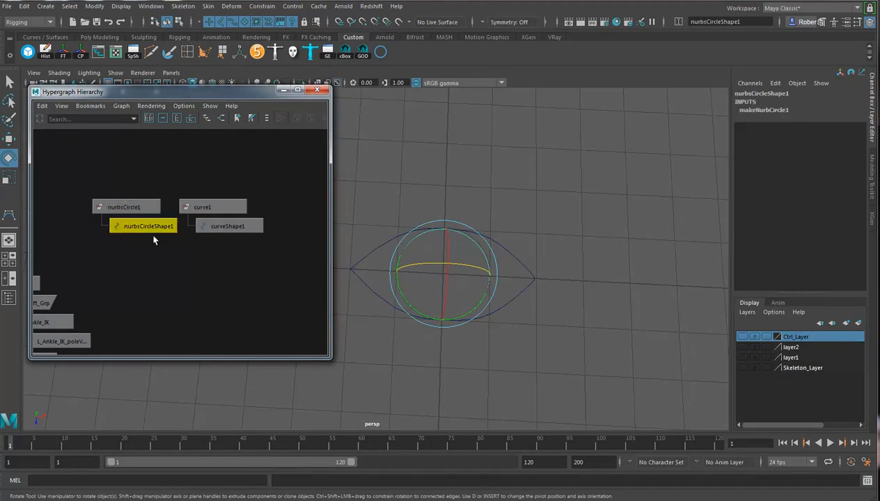
shift+click(207, 209)
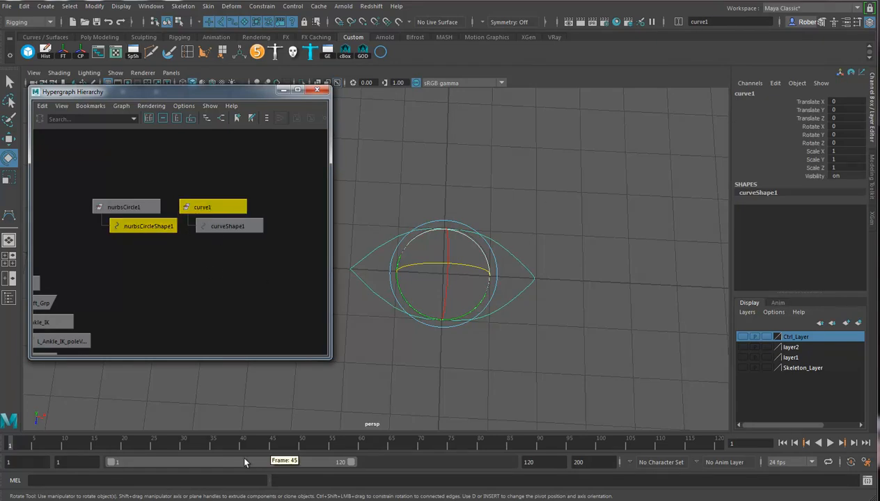
click(150, 481)
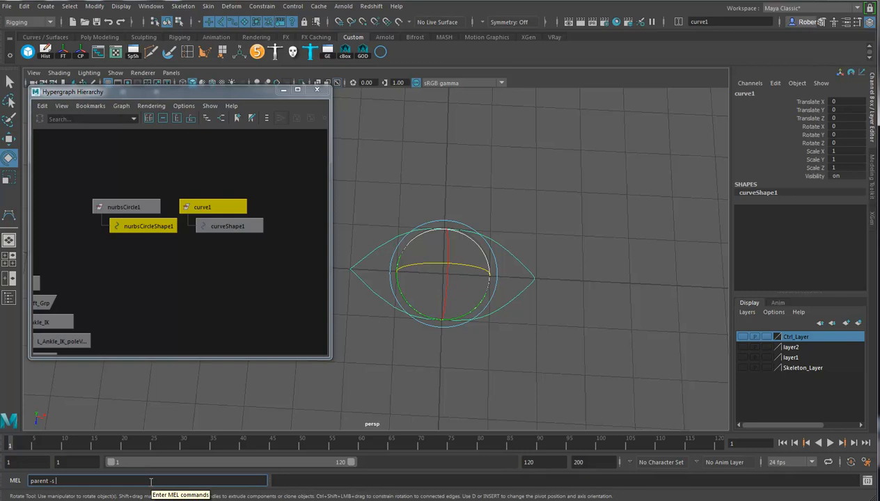
key(Return)
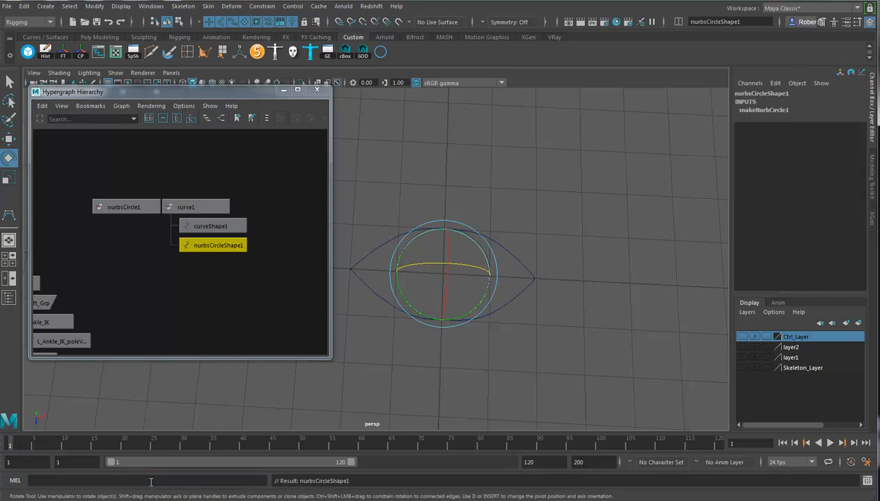
click(534, 279)
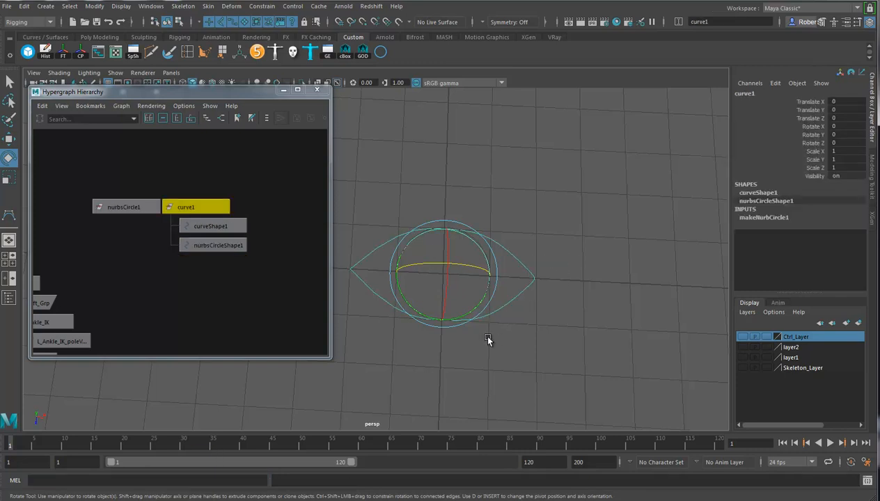
click(131, 208)
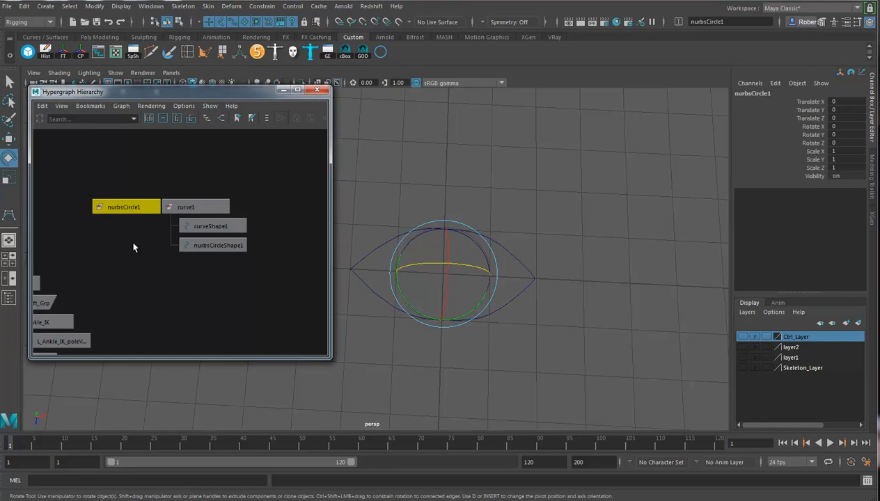
key(Delete)
Rename the combined curve as Eye_Ctrl and delete its construction history.
click(143, 207)
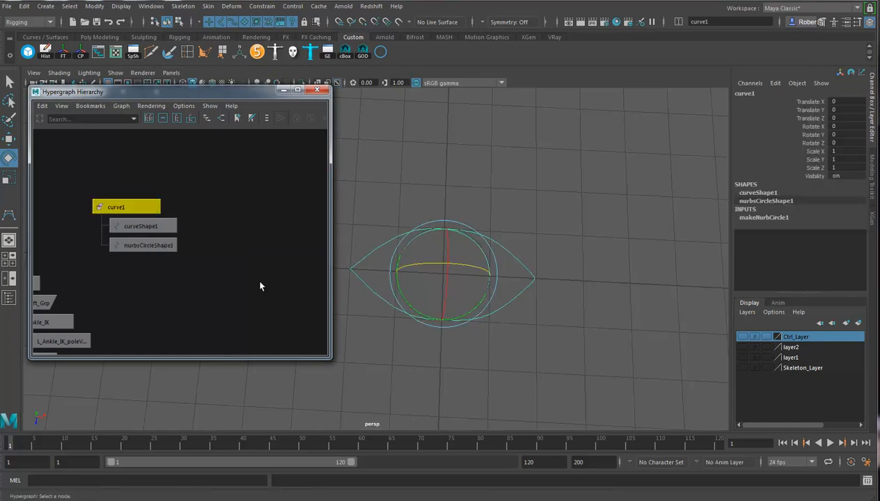
double_click(773, 94)
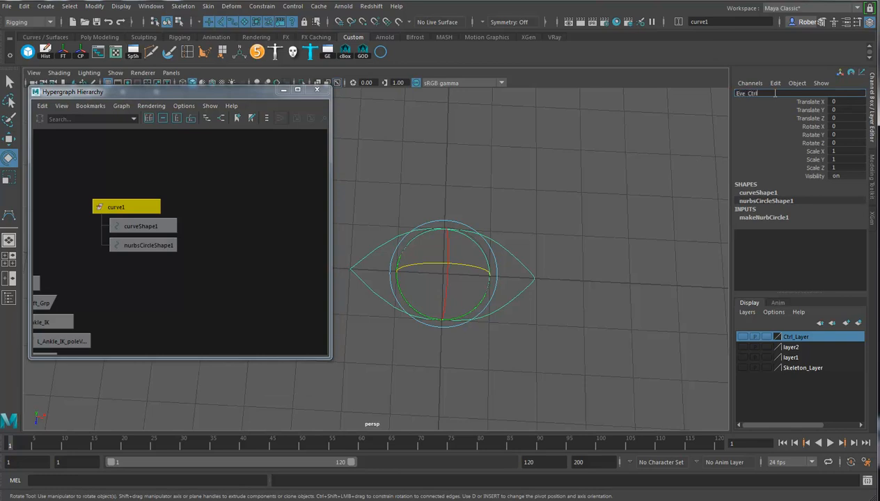
key(Return)
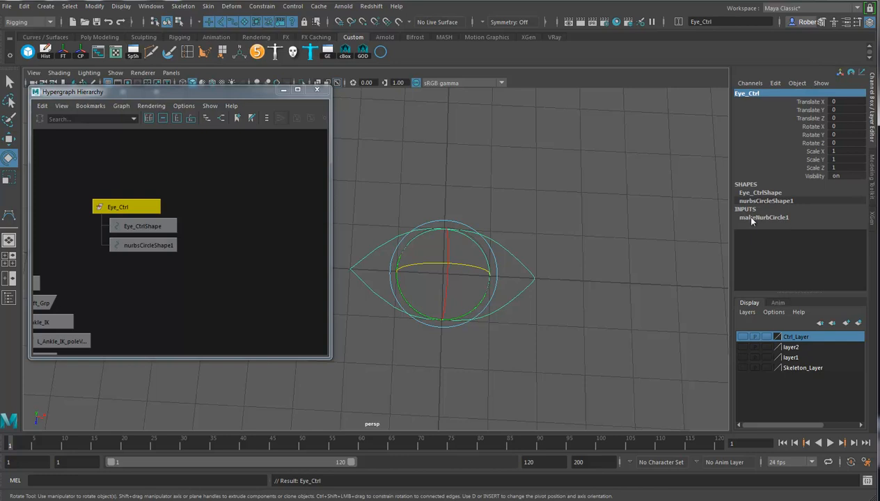
key(alt+shift+d)
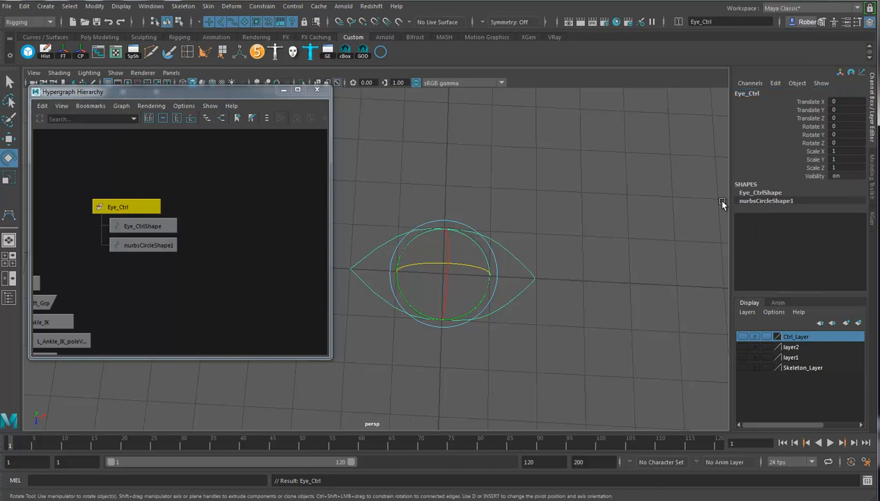
Rename the circle's shape node under Eye_Ctrl as Eye_CtrlShape1, reusing the name copied from the other shape node.
click(776, 193)
double_click(780, 192)
key(ctrl+c)
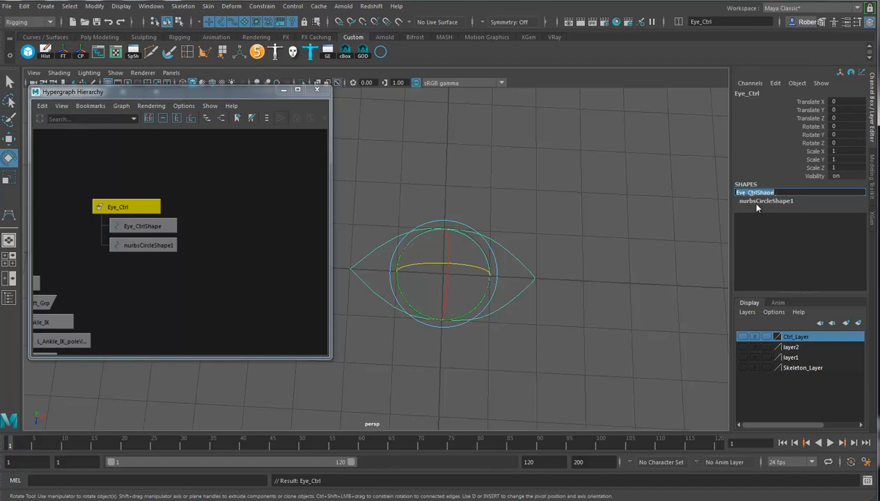
click(764, 202)
double_click(786, 200)
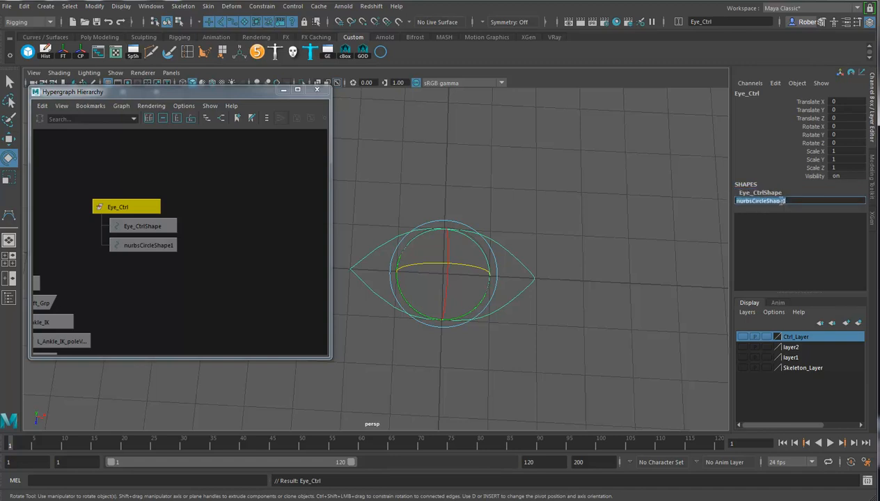
key(ctrl+v)
key(Return)
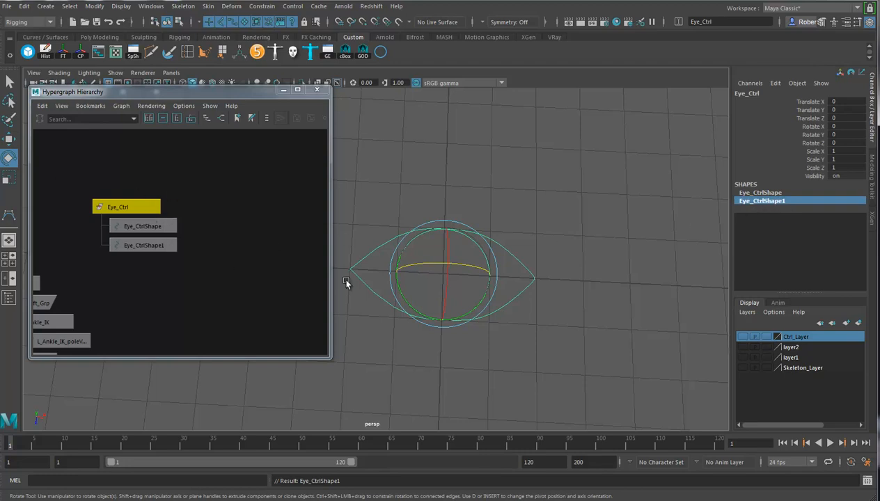
Close the Hypergraph Hierarchy window.
alt+drag(471, 245, 503, 272)
click(558, 217)
alt+drag(559, 220, 488, 317)
click(318, 91)
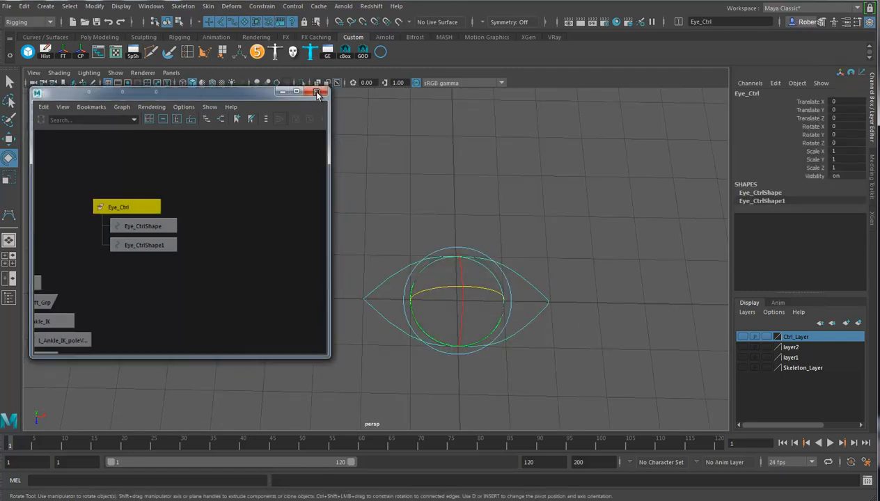
Make Ctrl_Layer visible and rotate Eye_Ctrl 90 degrees in X and 90 degrees in Y.
alt+drag(547, 257, 528, 260)
alt+right_drag(528, 259, 433, 268)
alt+middle_drag(433, 268, 397, 278)
alt+drag(398, 280, 362, 270)
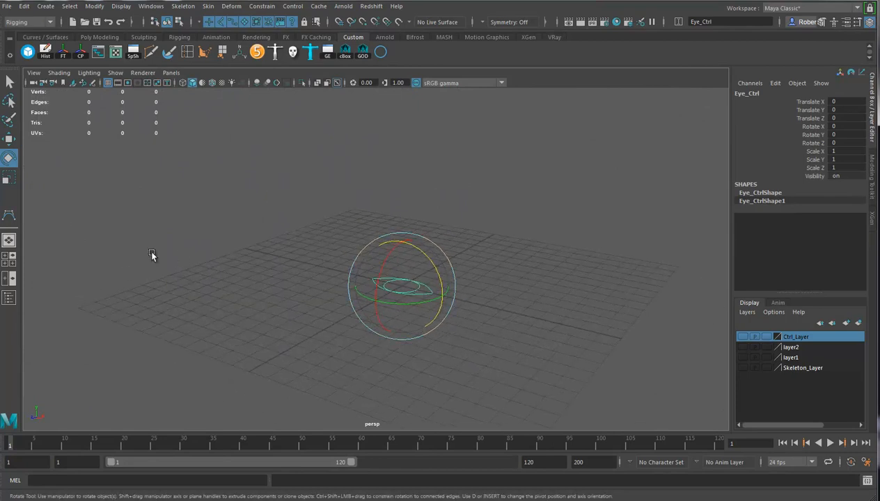
alt+right_drag(501, 298, 468, 297)
click(743, 337)
alt+drag(494, 329, 350, 325)
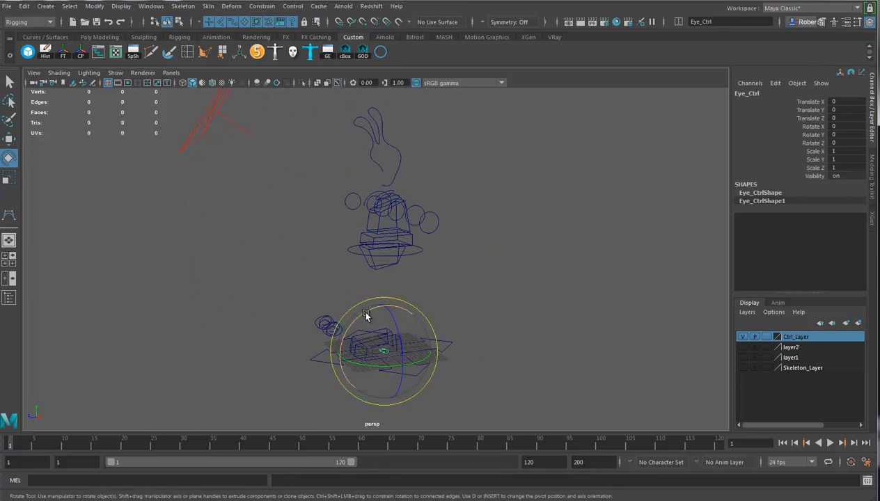
drag(366, 313, 447, 367)
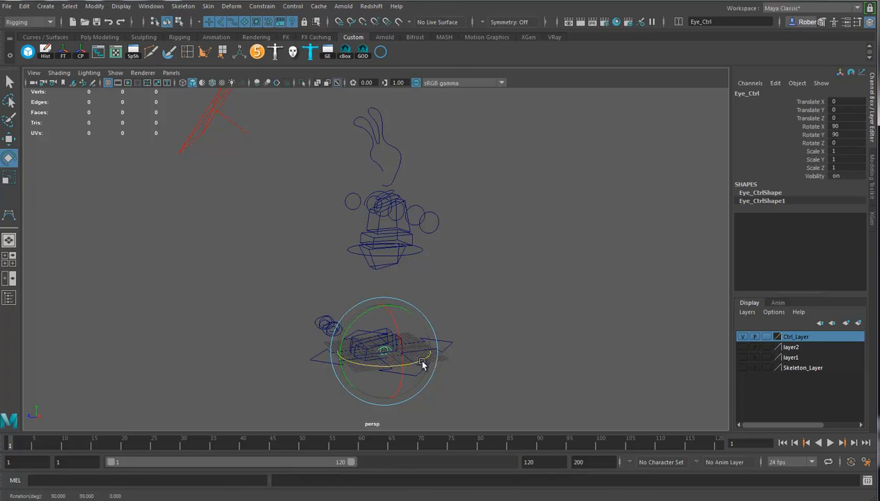
Move Eye_Ctrl up beside the ear-shaped head curve, to about 55.8 in Y and -2.86 in Z.
key(w)
drag(387, 301, 385, 98)
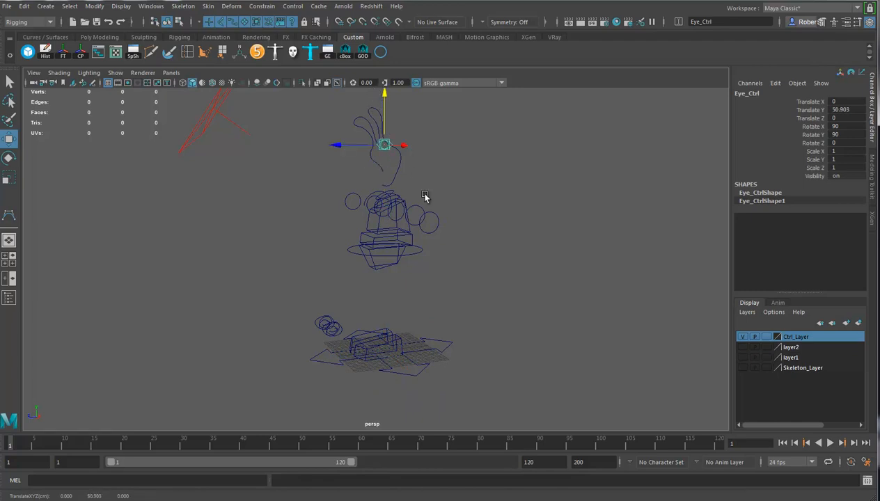
alt+middle_drag(417, 177, 422, 211)
alt+drag(460, 236, 420, 242)
drag(389, 150, 389, 142)
scroll(430, 234, up, 5)
alt+middle_drag(430, 235, 428, 339)
drag(346, 213, 364, 213)
drag(416, 190, 417, 171)
alt+right_drag(405, 231, 431, 255)
alt+drag(431, 255, 474, 193)
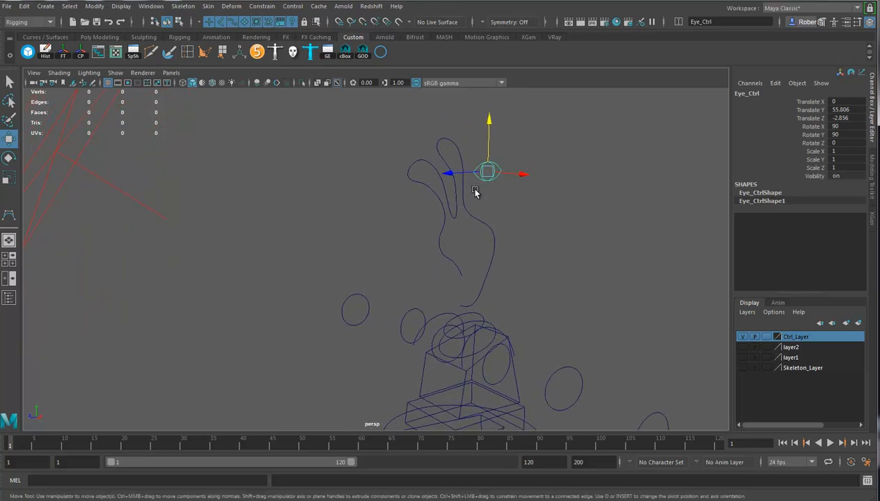
alt+drag(482, 227, 485, 218)
Rotate Eye_Ctrl to 0 degrees in Y so it faces forward, and scale it uniformly to about 1.955.
key(e)
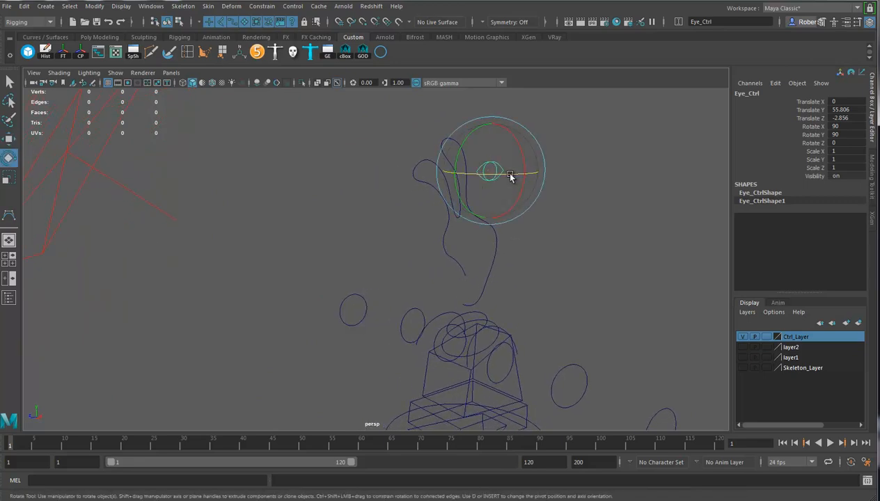
drag(510, 177, 445, 177)
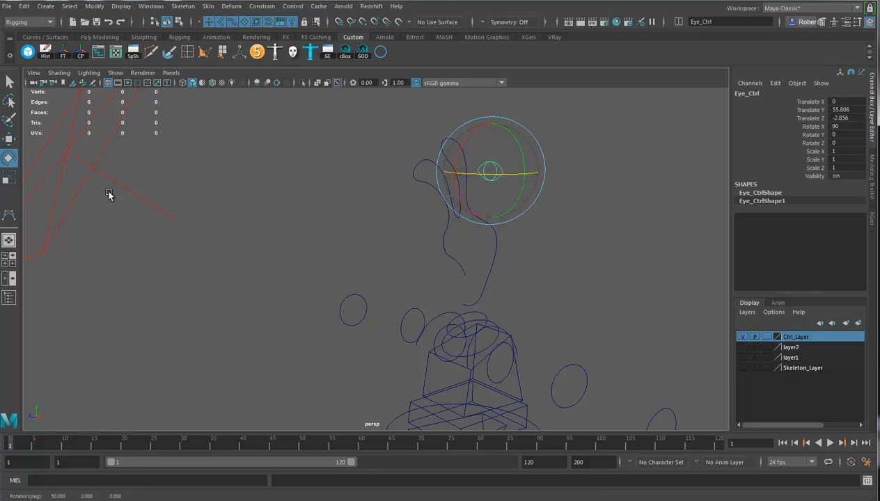
click(9, 180)
drag(490, 172, 495, 212)
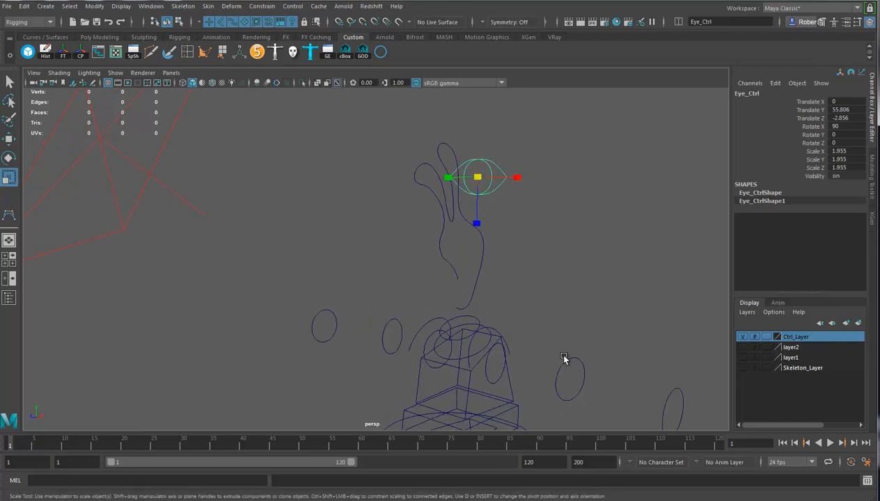
Show the character mesh in layer2, lower Eye_Ctrl to just above the head, and freeze its transformations.
click(744, 348)
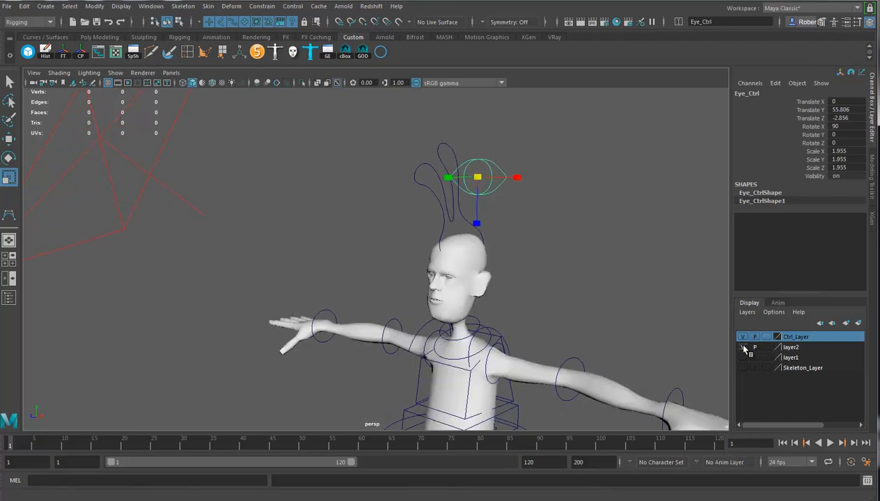
alt+drag(528, 293, 507, 249)
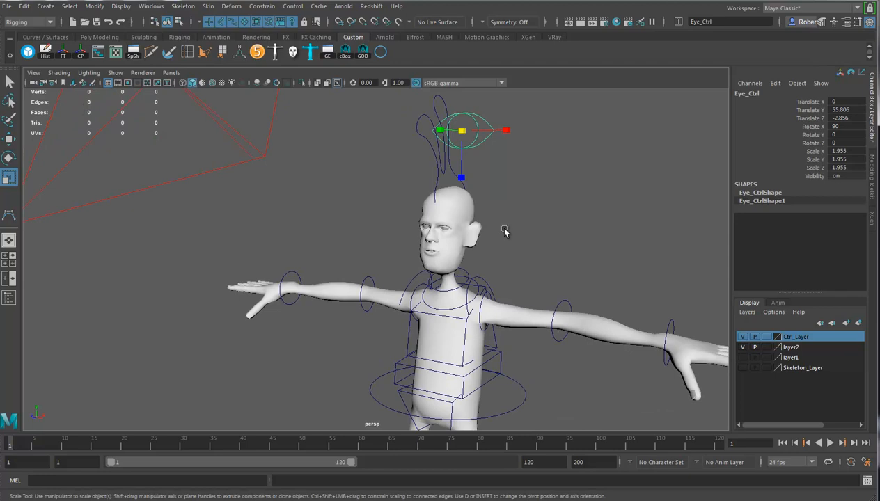
key(w)
drag(460, 101, 462, 198)
click(63, 55)
alt+middle_drag(589, 270, 575, 283)
alt+drag(575, 283, 492, 251)
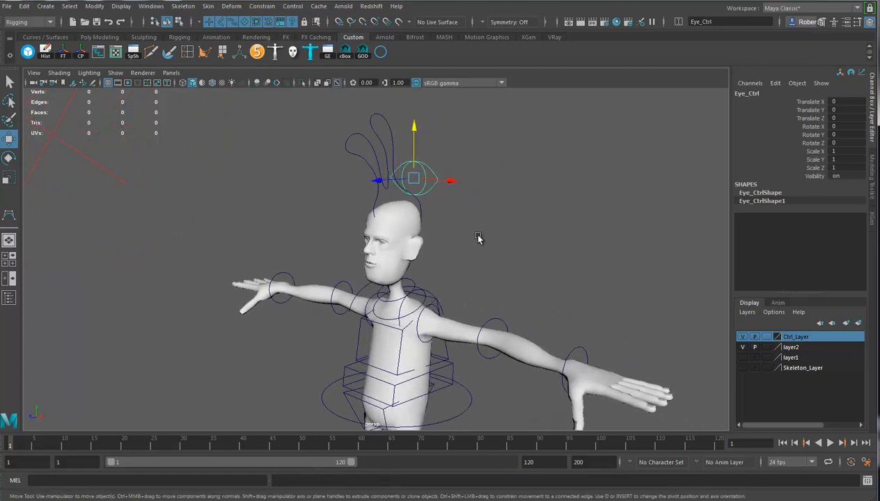
Switch to a side-by-side layout of the side and perspective views, with the side view framed on the head.
alt+drag(503, 306, 523, 297)
alt+right_drag(526, 299, 569, 305)
mouse_move(543, 281)
alt+middle_down()
mouse_move(550, 289)
mouse_move(541, 265)
alt+middle_up()
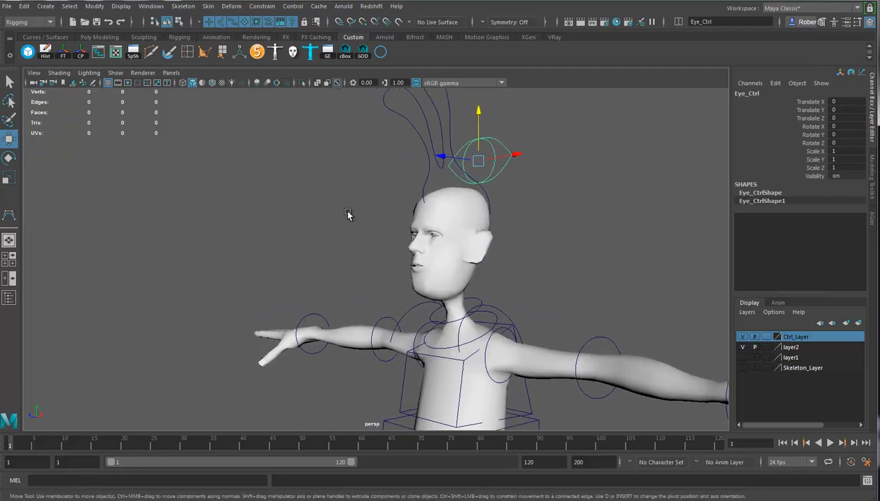
key(space)
alt+right_drag(311, 192, 225, 189)
alt+middle_drag(225, 189, 276, 328)
alt+right_drag(210, 253, 269, 253)
alt+middle_drag(268, 253, 286, 329)
alt+right_drag(224, 289, 261, 299)
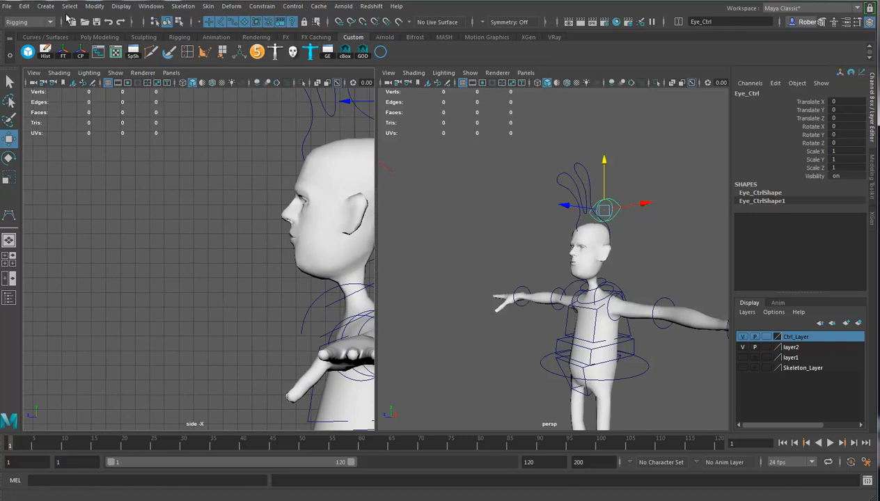
Draw a fish-shaped outline in front of the face in the side view with the CV Curve Tool.
click(45, 6)
mouse_move(70, 64)
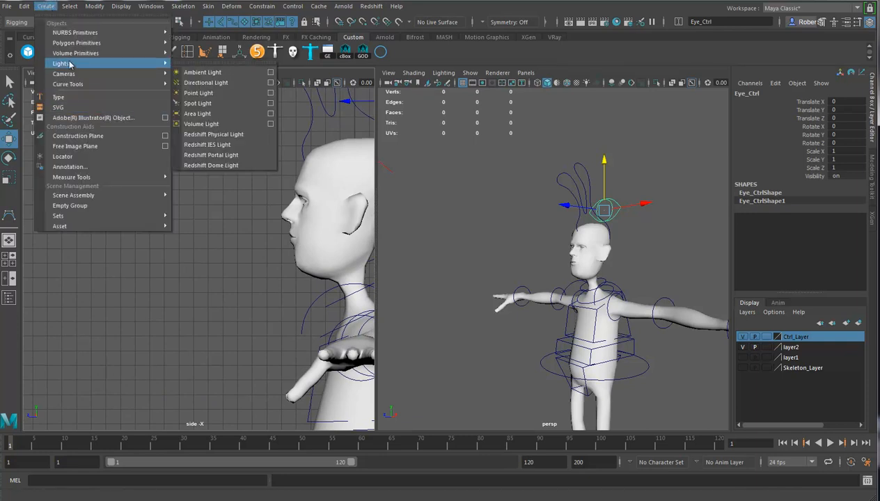
mouse_move(67, 83)
click(209, 92)
alt+middle_drag(216, 239, 231, 237)
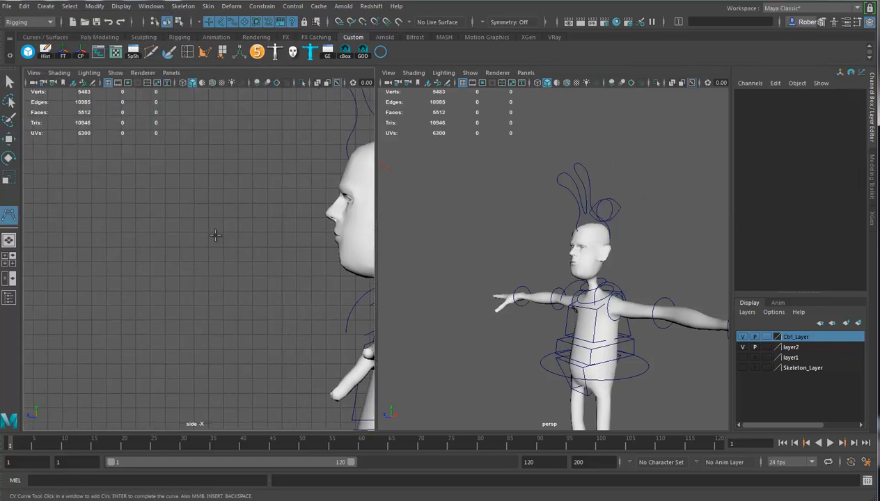
click(69, 205)
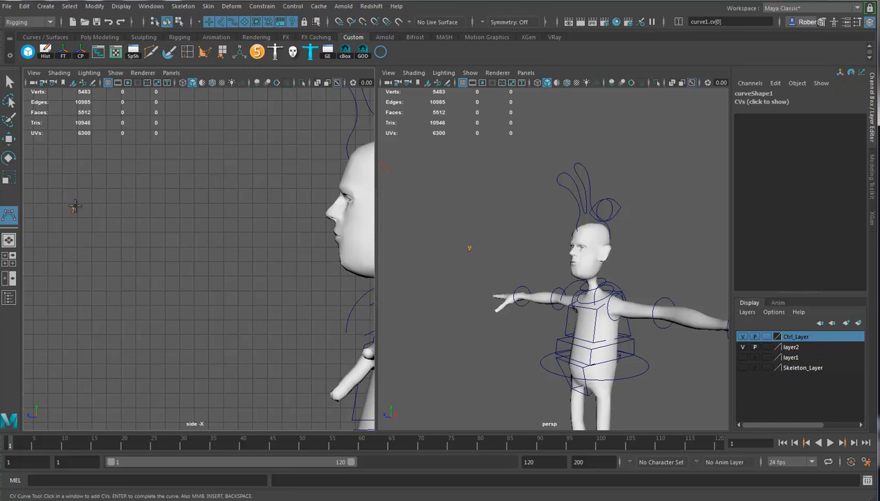
click(88, 196)
click(100, 192)
click(95, 196)
click(94, 202)
click(96, 205)
click(103, 210)
click(109, 212)
click(115, 207)
click(123, 205)
click(121, 222)
click(114, 220)
click(108, 218)
click(100, 215)
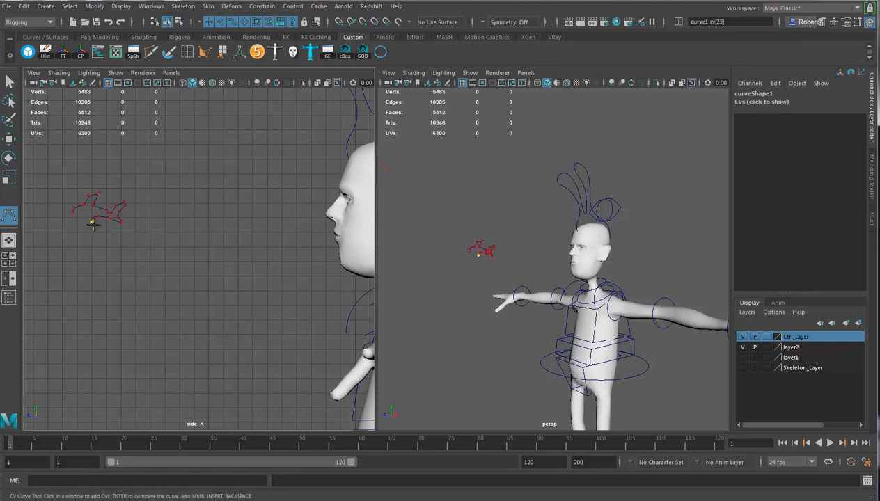
click(95, 228)
click(74, 216)
click(72, 214)
click(73, 213)
click(74, 211)
key(w)
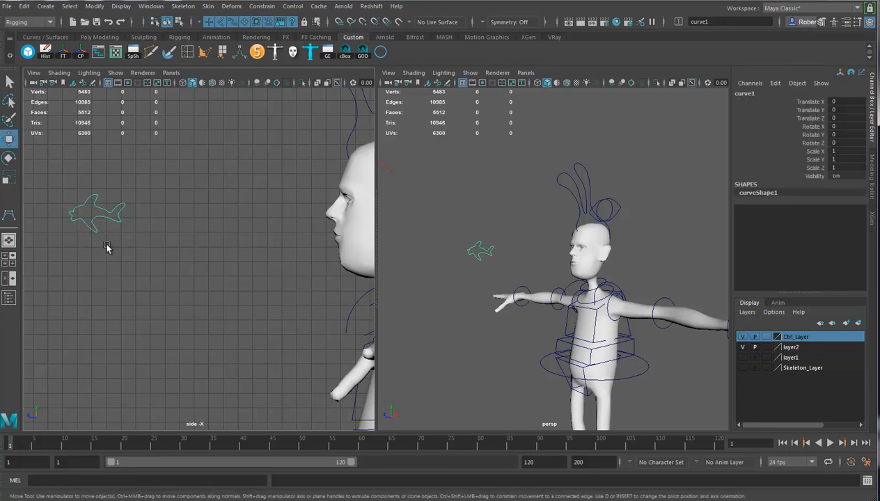
Center the fish curve's pivot and move the curve back to the face, about -16.07 in Z.
click(81, 52)
mouse_move(572, 277)
alt+mouse_down()
mouse_move(588, 285)
mouse_move(579, 281)
alt+mouse_up()
scroll(533, 282, up, 5)
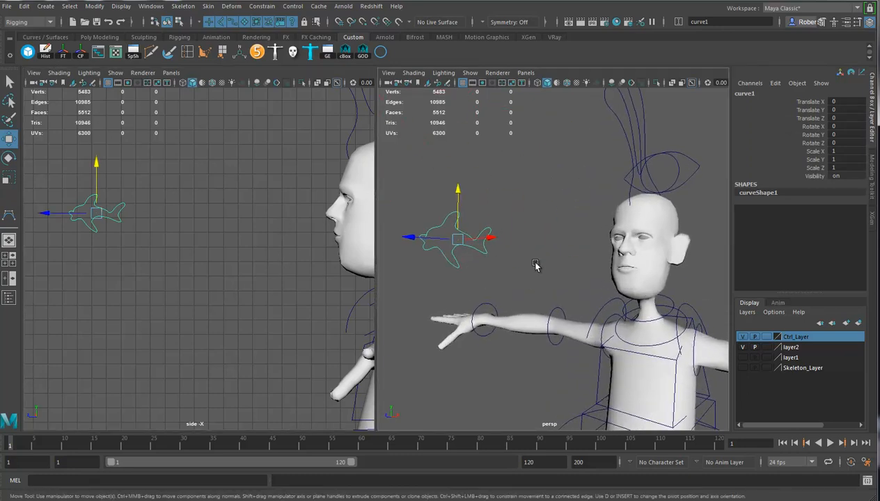
scroll(575, 273, up, 3)
alt+drag(554, 284, 428, 249)
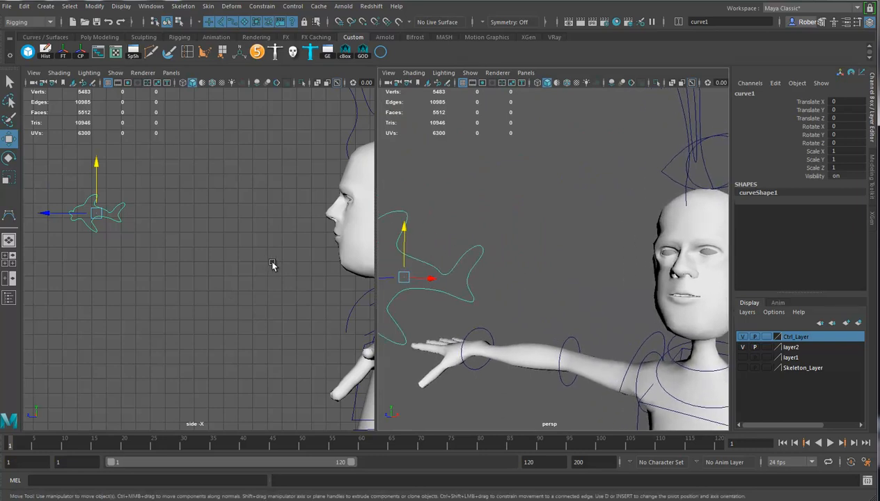
drag(60, 218, 258, 215)
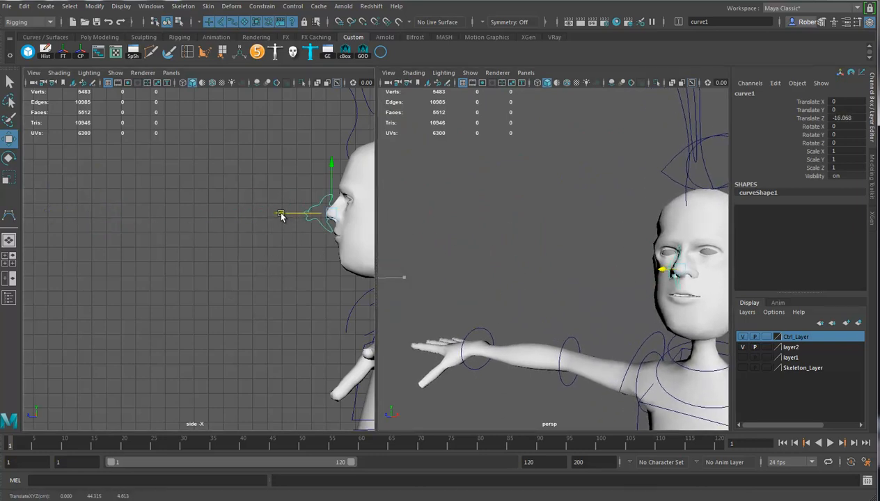
scroll(351, 263, up, 4)
alt+middle_drag(350, 263, 187, 305)
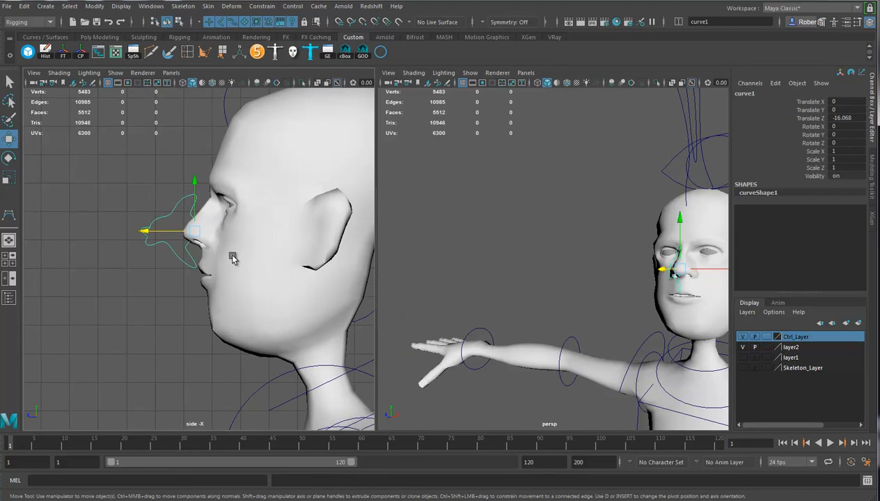
Using a wireframe side view, raise the fish curve about 0.98 in Y to eyeball height and freeze its transformations.
key(4)
alt+right_drag(194, 258, 350, 276)
alt+middle_drag(282, 265, 241, 338)
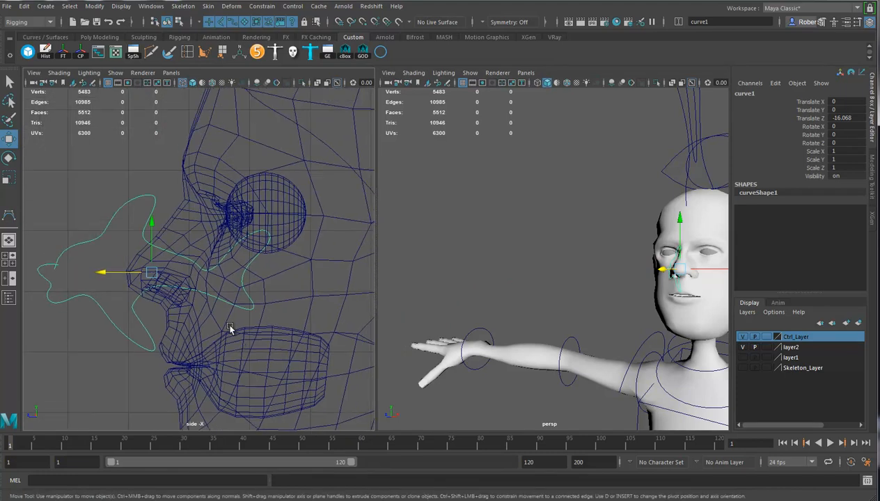
drag(153, 254, 285, 210)
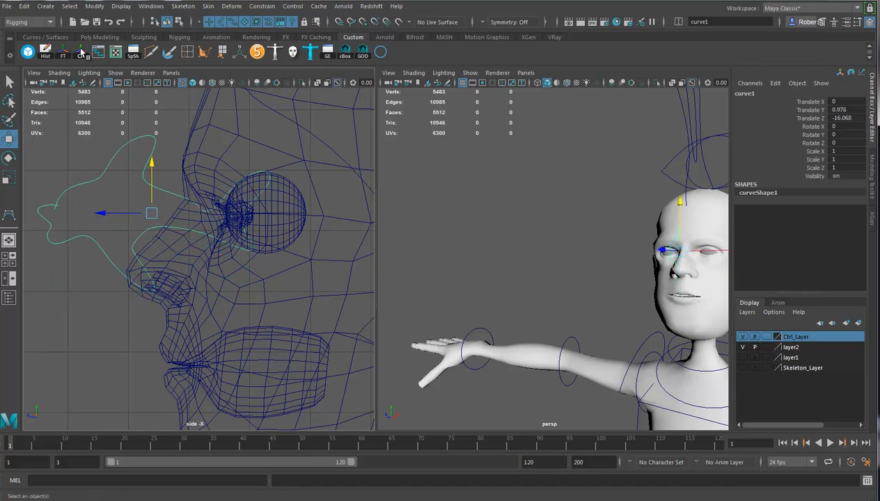
click(63, 53)
Move the fish curve forward in Z to well in front of the face and freeze its transformations.
alt+right_drag(297, 254, 162, 251)
drag(143, 250, 11, 251)
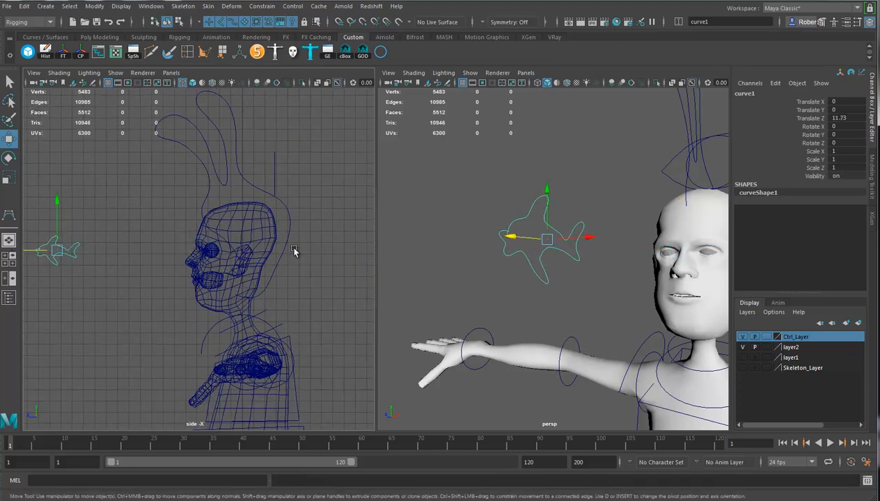
scroll(283, 257, down, 2)
scroll(515, 289, up, 2)
scroll(527, 292, down, 5)
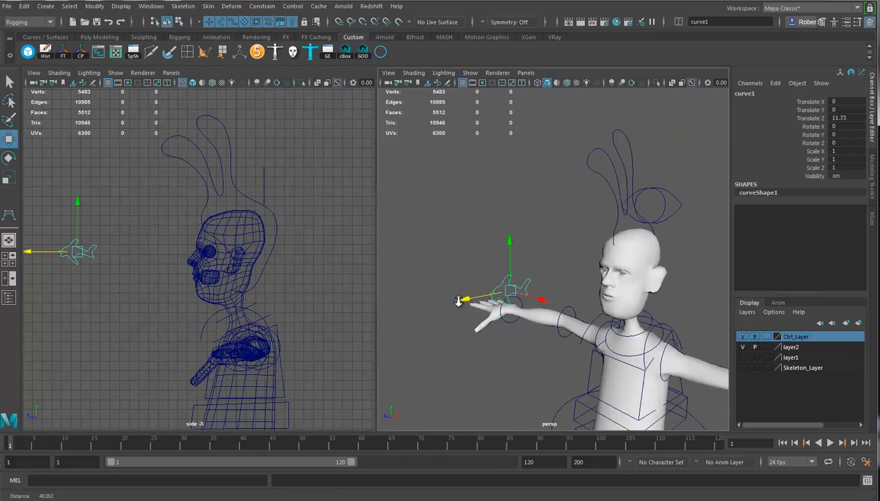
drag(46, 256, 37, 252)
alt+middle_drag(114, 254, 167, 256)
click(63, 53)
Rename the fish curve as Eye_Interest and group it.
double_click(760, 93)
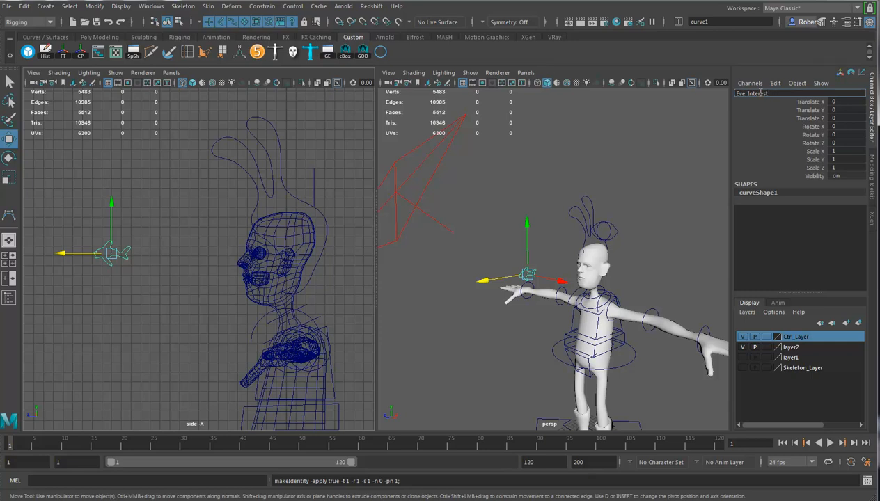
key(Return)
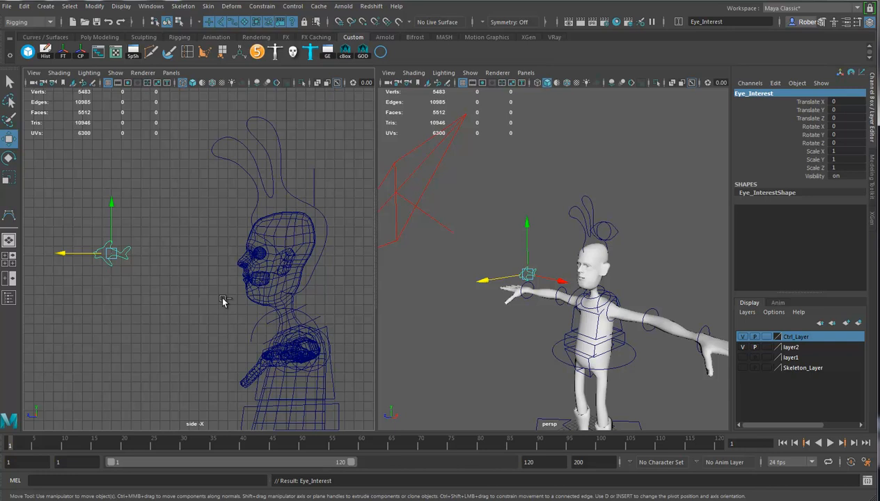
key(ctrl+g)
Raise the new group's pivot from the origin up to the inside of the head.
scroll(245, 291, up, 5)
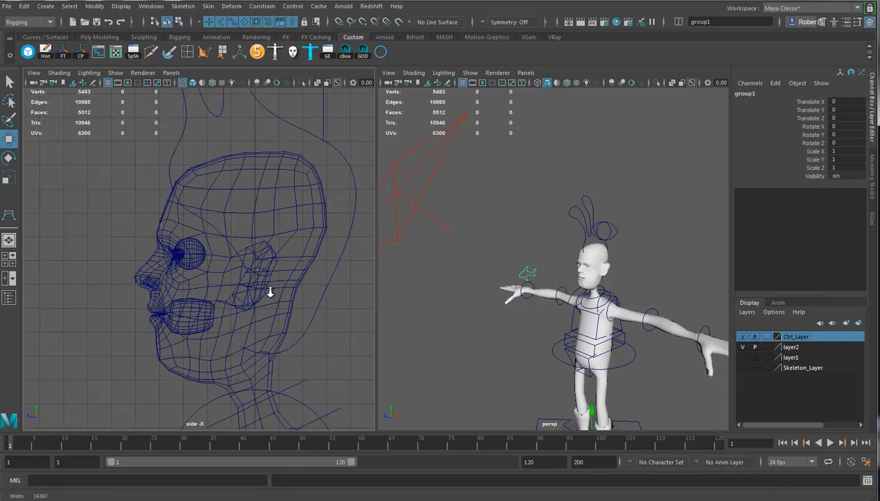
alt+right_drag(270, 293, 481, 297)
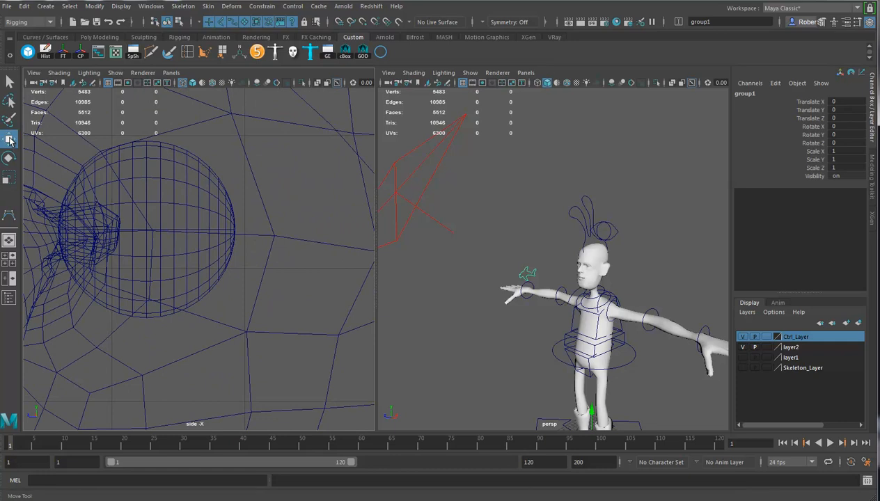
alt+right_drag(175, 249, 81, 251)
alt+right_drag(141, 252, 263, 294)
alt+drag(576, 346, 575, 152)
alt+right_drag(244, 264, 299, 280)
alt+middle_drag(286, 282, 220, 335)
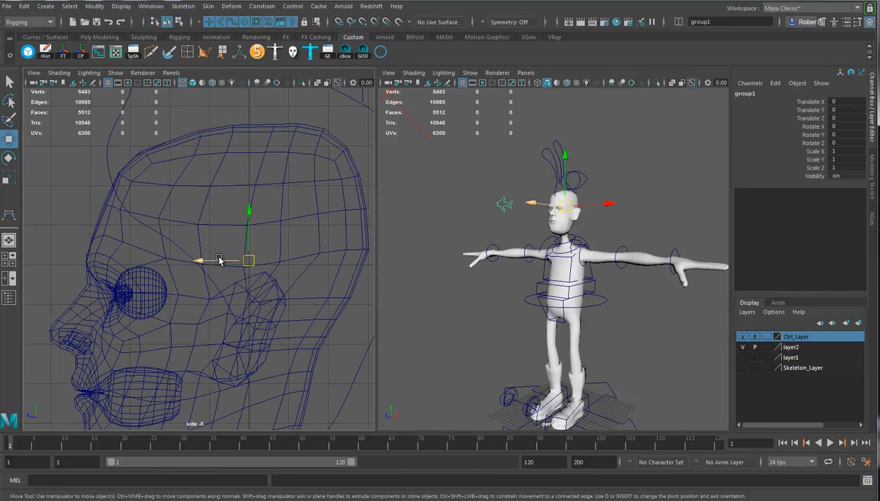
Move the group's pivot forward and down onto the center of the eyeball in the side view.
drag(206, 261, 117, 274)
alt+right_drag(167, 293, 355, 325)
alt+middle_drag(174, 312, 311, 270)
drag(190, 211, 167, 231)
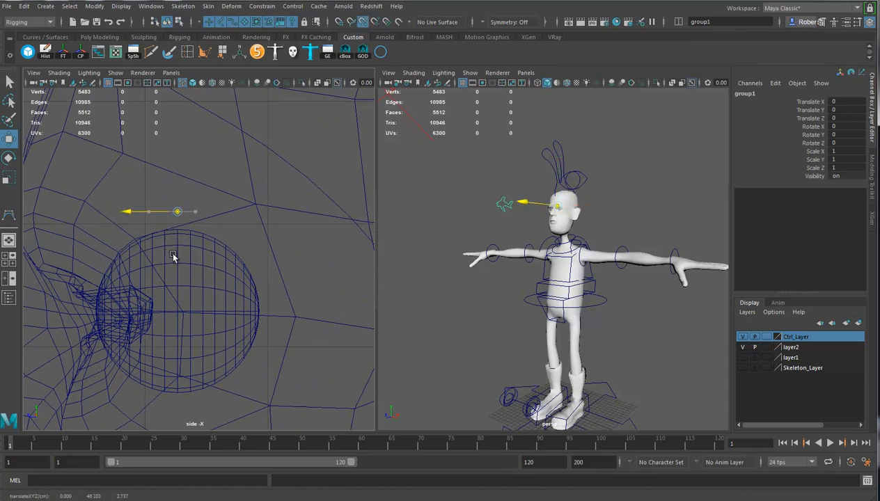
drag(174, 271, 176, 251)
drag(178, 202, 177, 311)
Rename the group as EyeInterest_Grp.
alt+drag(501, 283, 583, 175)
double_click(745, 93)
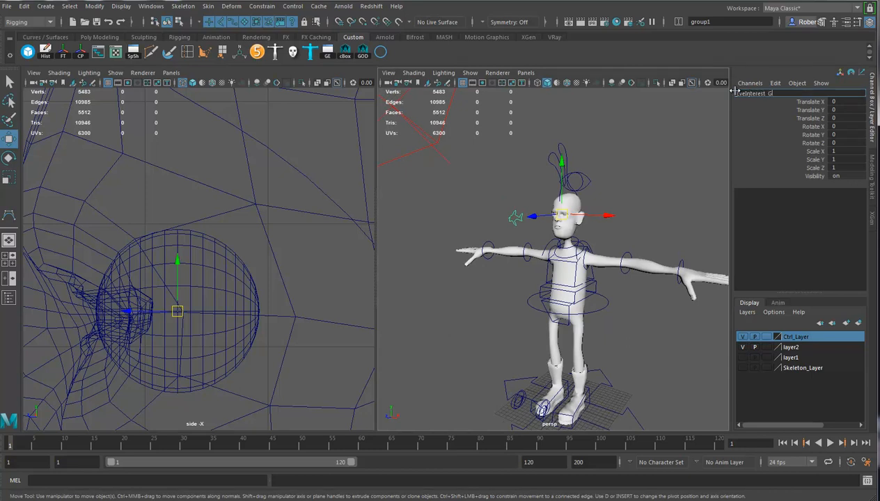
key(Return)
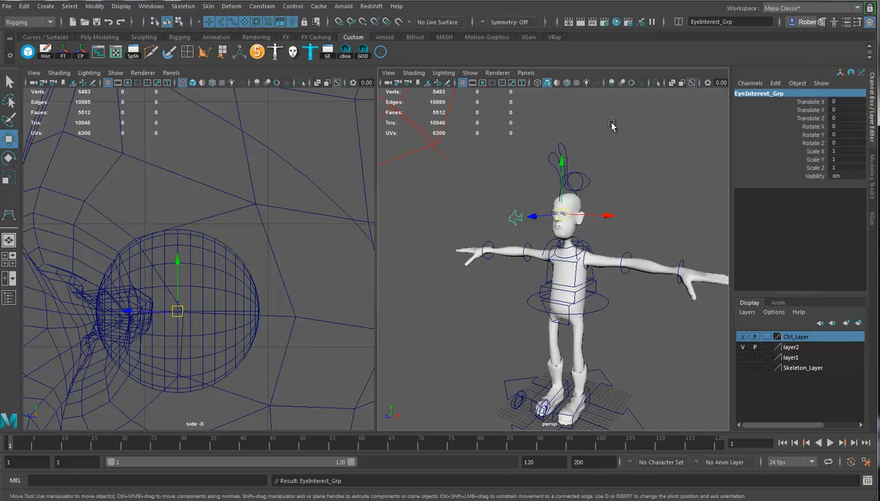
Assign a new aiStandardSurface material to both eyeballs, Eye_L and Eye_R.
scroll(535, 251, down, 5)
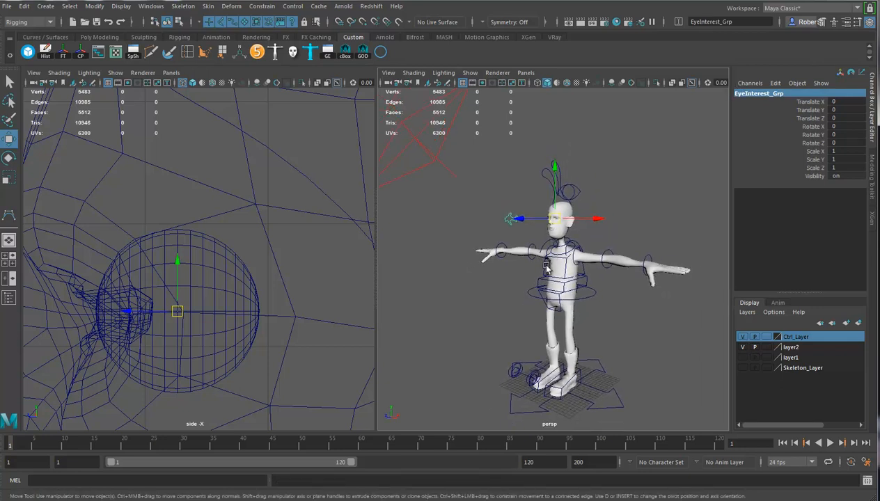
scroll(230, 307, down, 5)
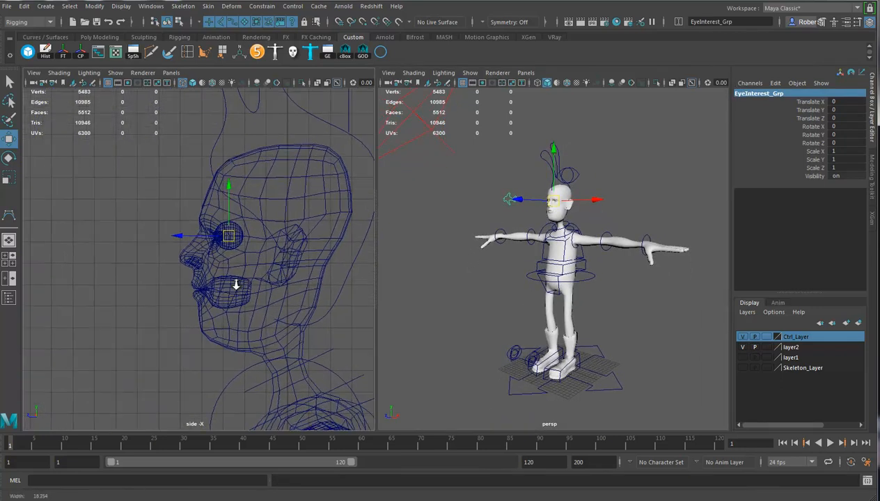
alt+middle_drag(261, 269, 323, 236)
alt+drag(532, 266, 520, 276)
alt+middle_drag(520, 276, 491, 313)
alt+right_drag(491, 314, 624, 330)
alt+drag(567, 324, 666, 326)
alt+right_drag(540, 291, 566, 285)
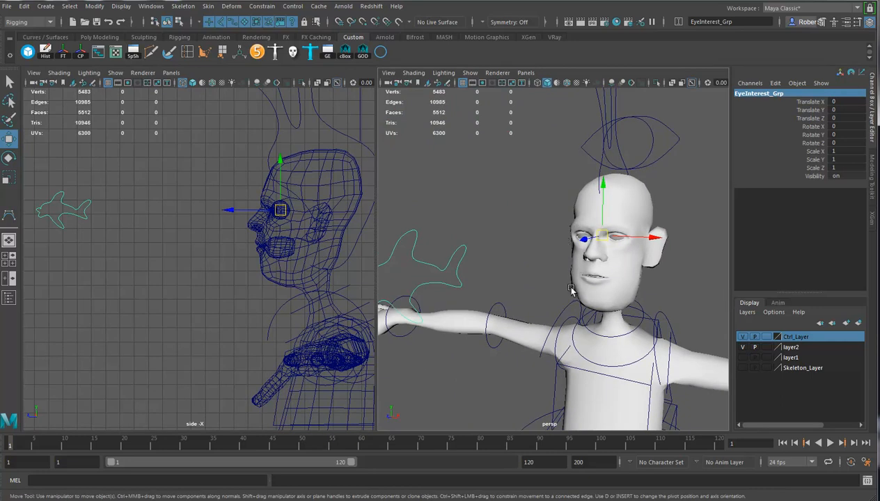
alt+middle_drag(601, 292, 591, 281)
alt+right_drag(590, 281, 642, 244)
click(621, 224)
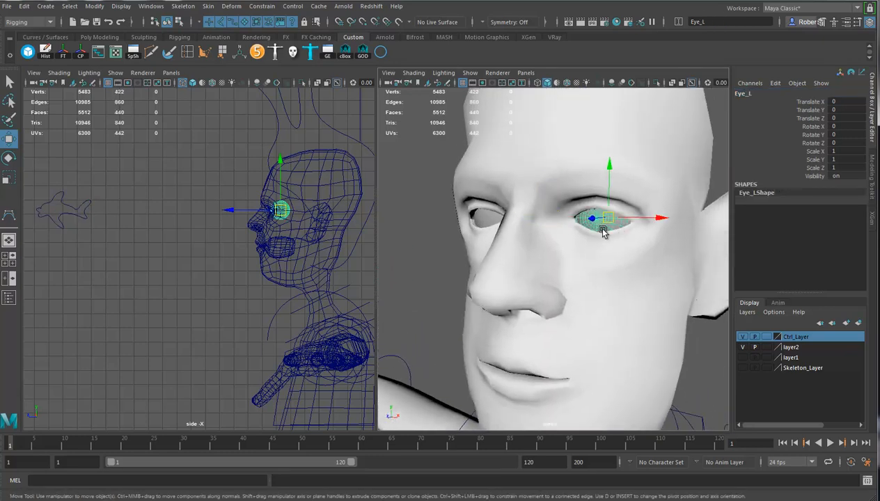
click(487, 222)
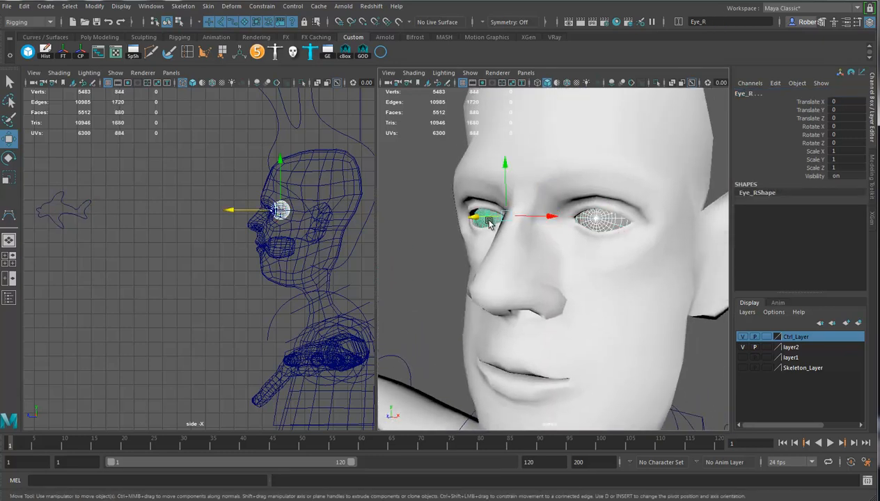
right_click(487, 220)
mouse_move(487, 494)
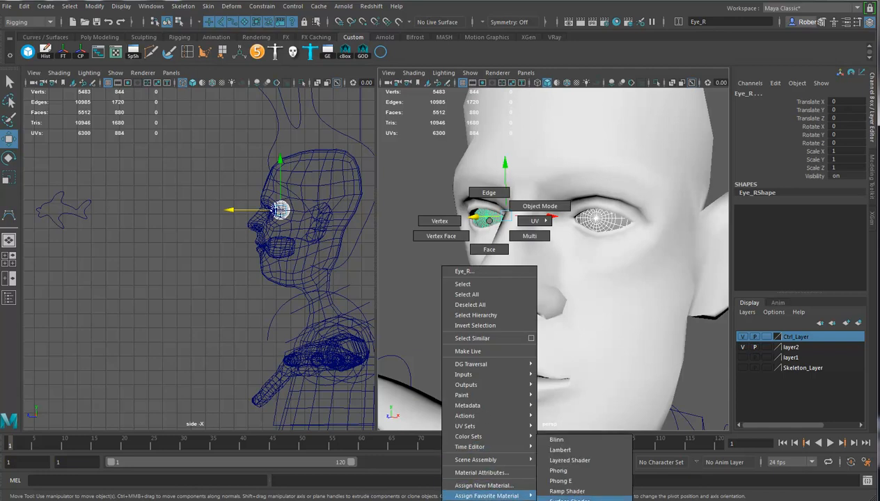
click(570, 498)
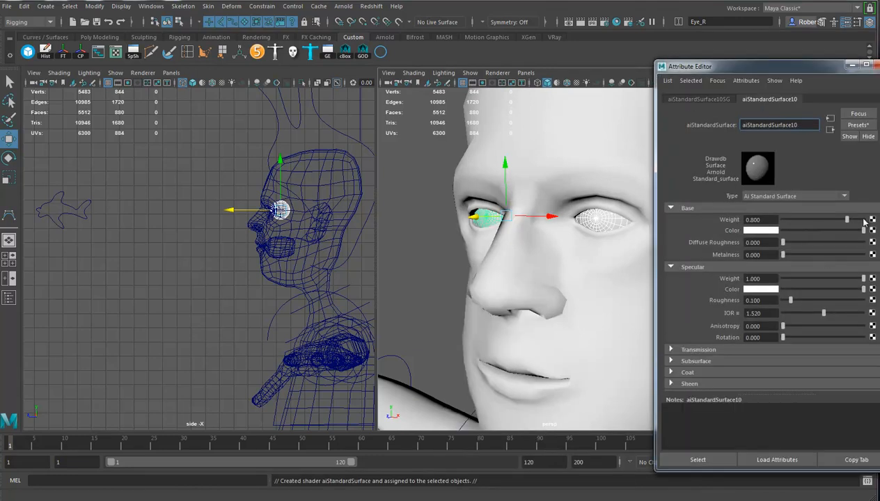
Connect a Ramp texture to the eye material's base color.
click(872, 230)
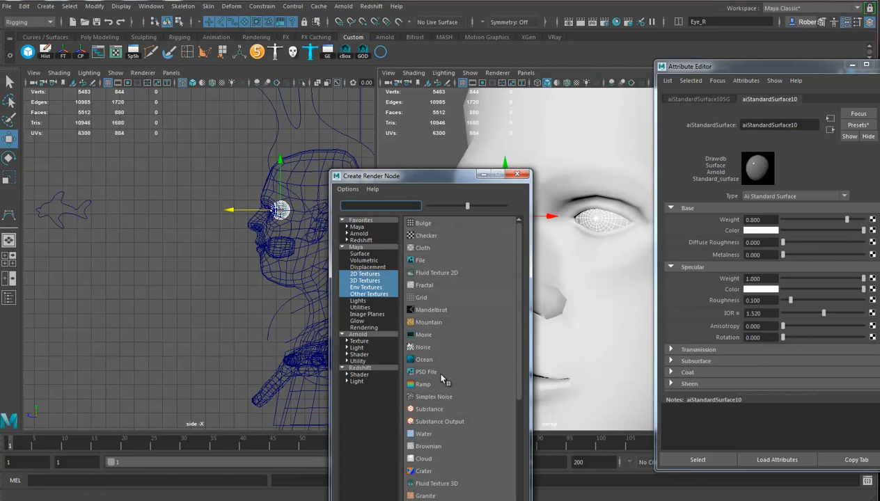
scroll(446, 444, down, 5)
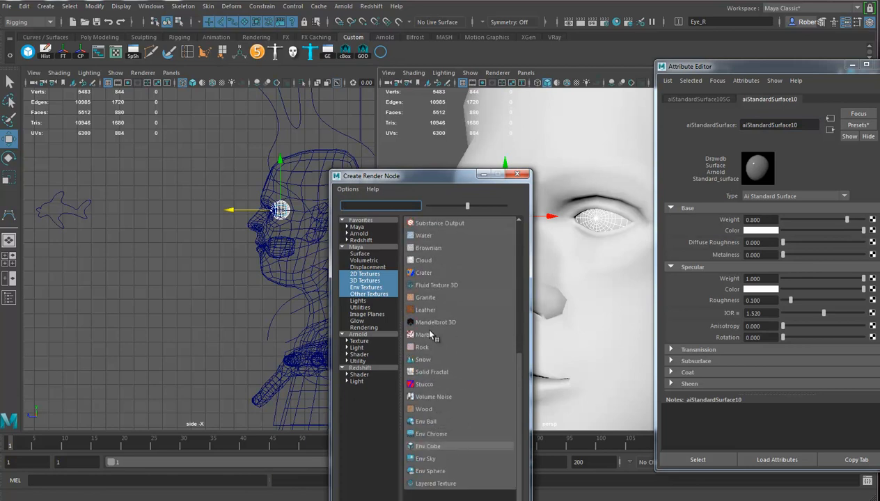
scroll(438, 300, up, 2)
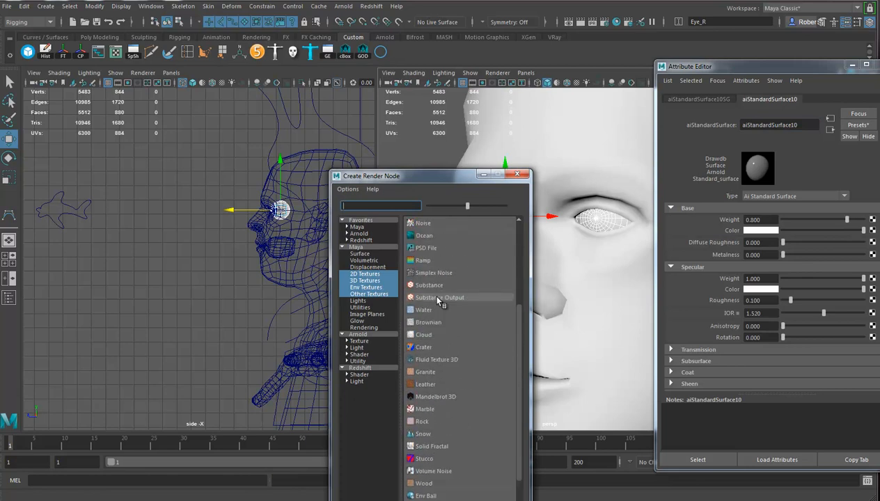
click(423, 261)
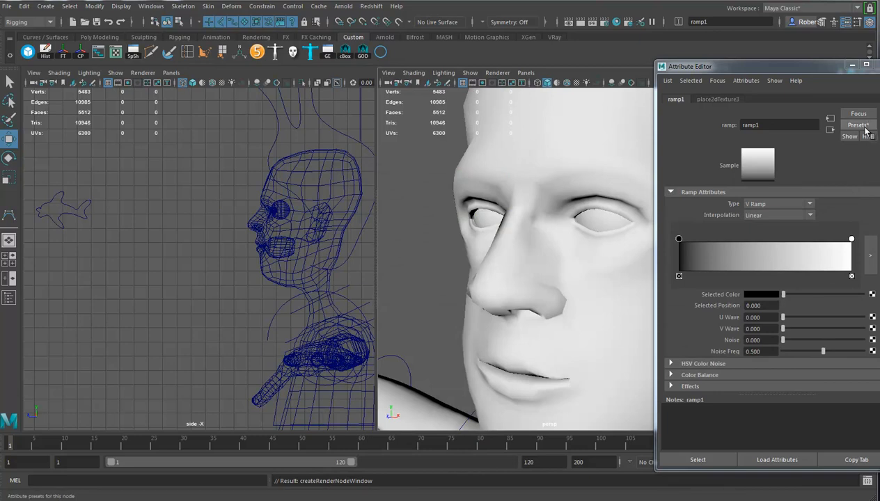
Replace the ramp with the red-green-blue preset, set its type to Circular Ramp, and display textures in the perspective view.
click(859, 126)
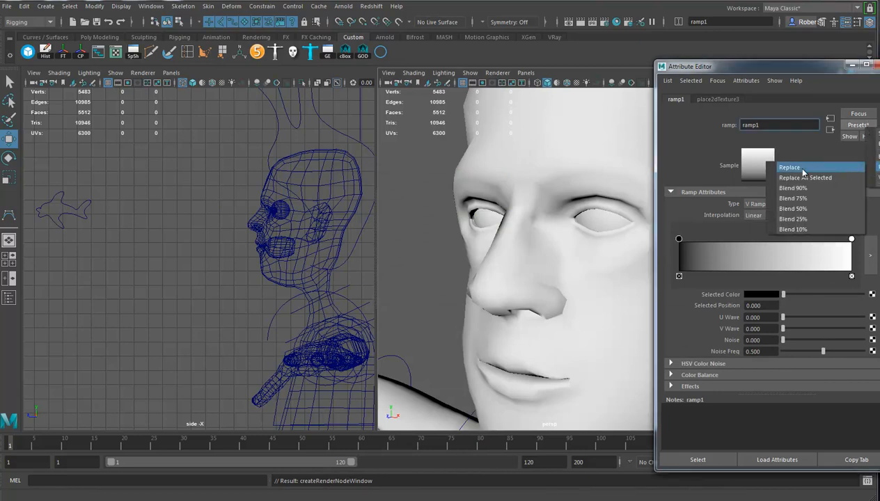
click(802, 168)
click(764, 202)
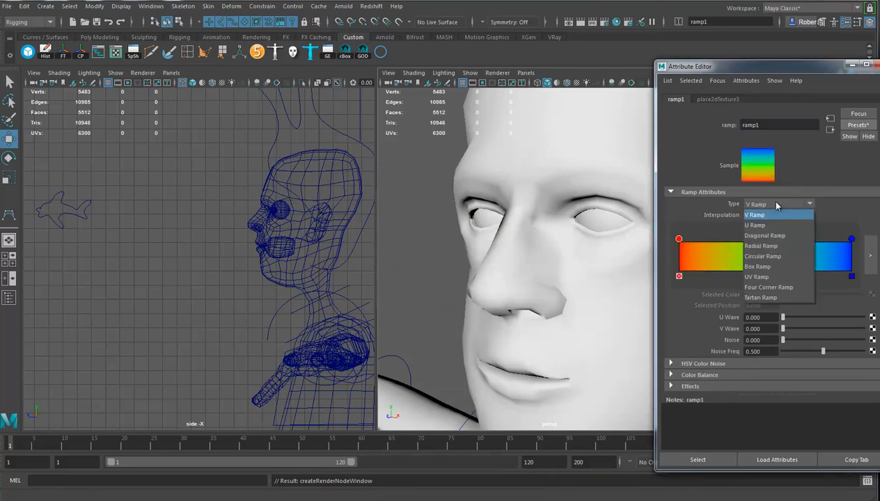
click(762, 255)
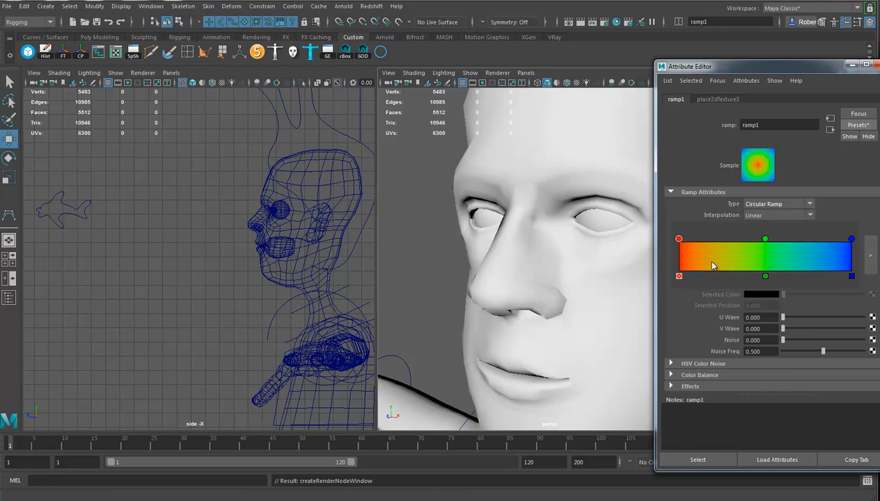
middle_click(490, 251)
key(6)
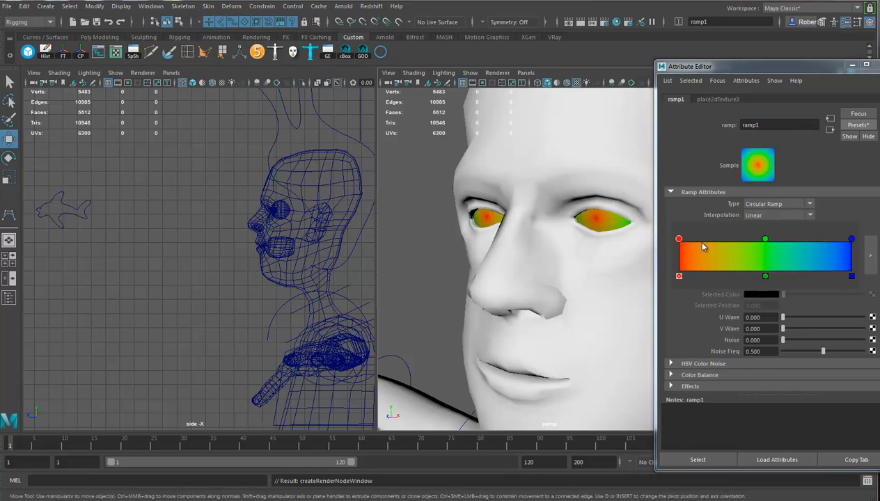
Shift the red stop slightly inward and gather the others beside it, green at about 0.153 and blue at about 0.207.
drag(682, 242, 701, 243)
click(765, 241)
drag(765, 241, 705, 240)
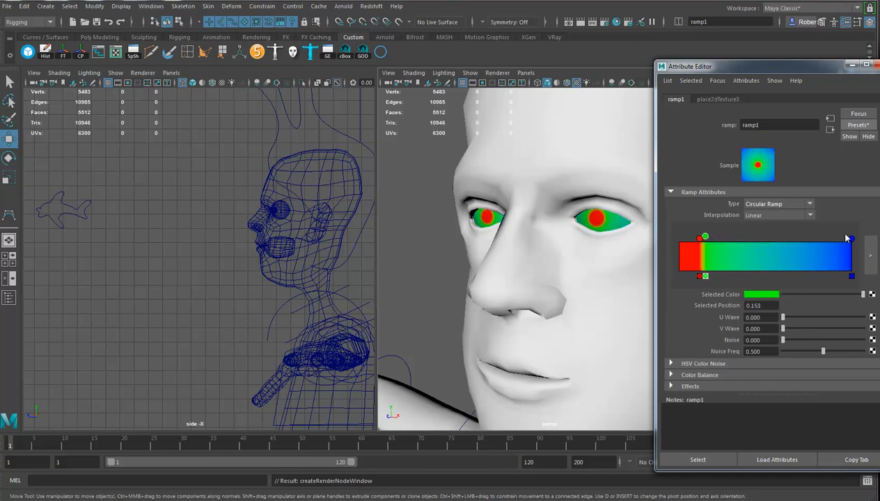
drag(852, 240, 714, 241)
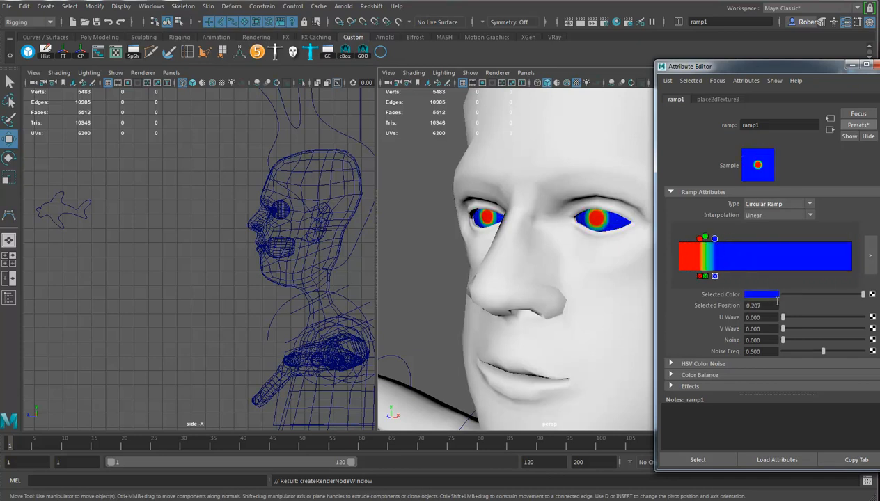
Color the ramp's blue stop white and its green stop black.
click(763, 295)
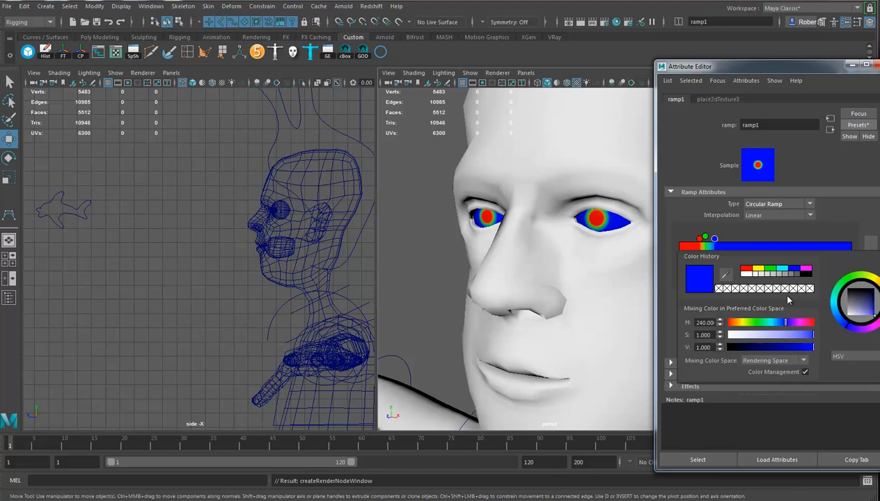
click(748, 275)
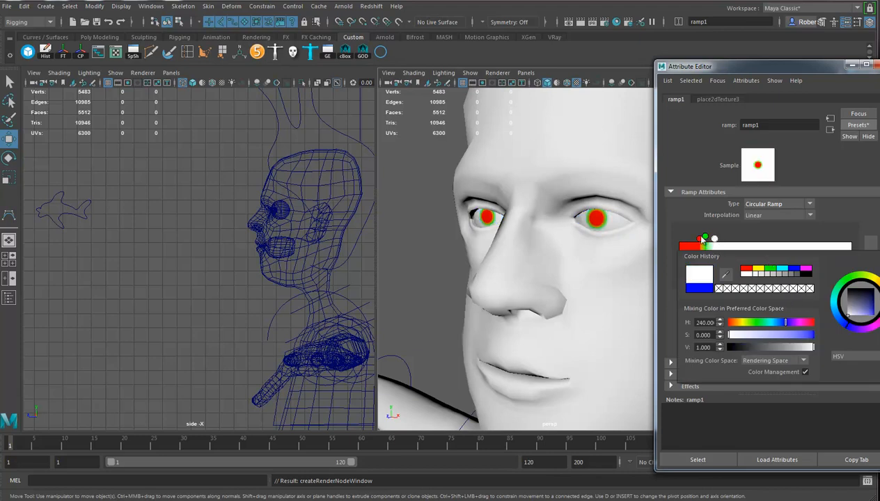
click(705, 238)
drag(789, 297, 723, 292)
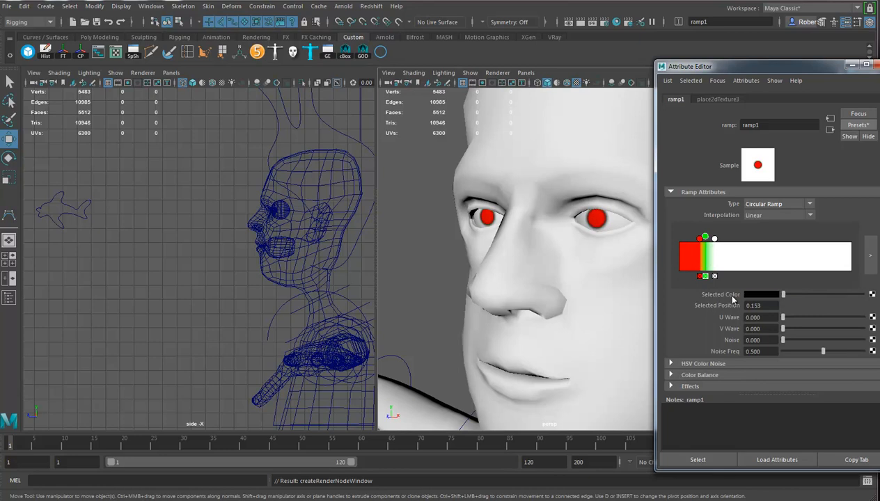
Add a black stop at about 0.030 on the ramp as the pupil, and close the material attributes.
click(684, 258)
drag(792, 290, 649, 301)
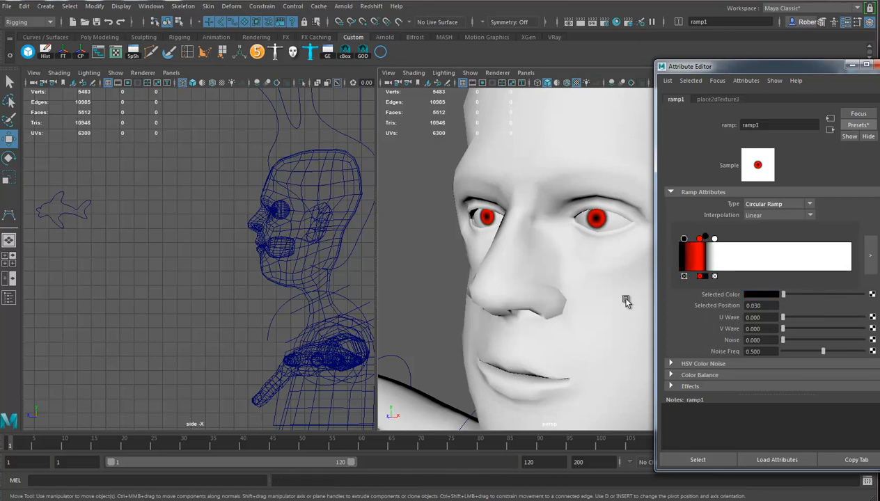
alt+drag(572, 273, 643, 240)
click(877, 65)
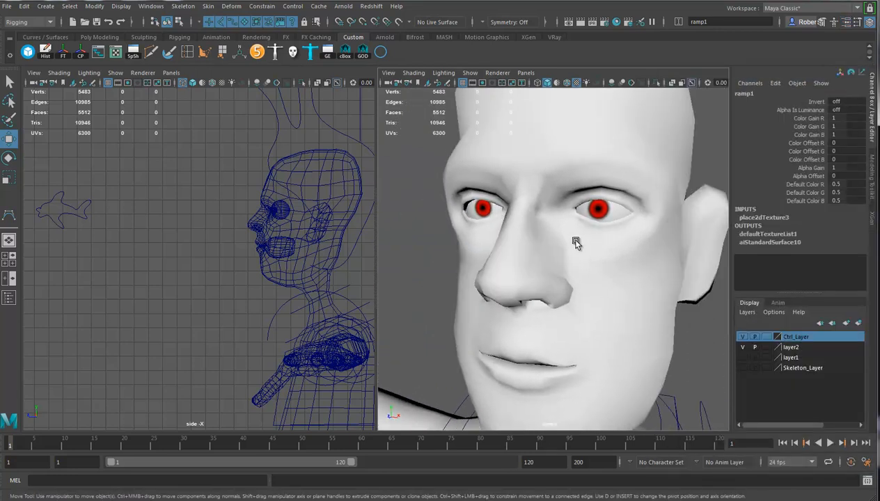
Aim-constrain Eye_L to the Eye_Interest fish control with an aim vector of 0, 0, 1.
scroll(559, 237, down, 10)
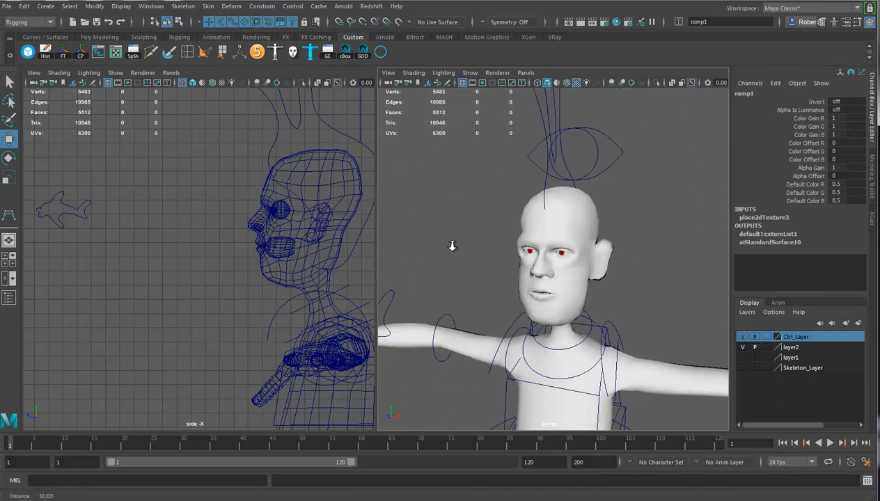
alt+drag(527, 213, 531, 215)
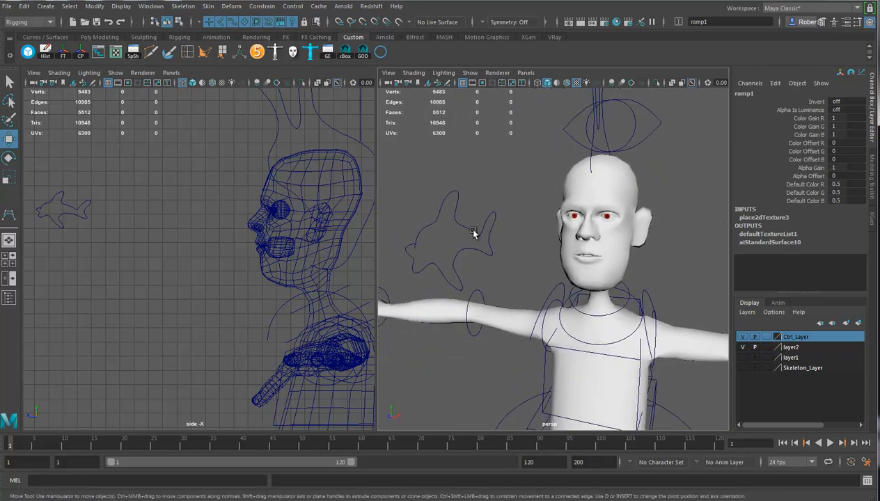
key(space)
alt+drag(504, 272, 522, 283)
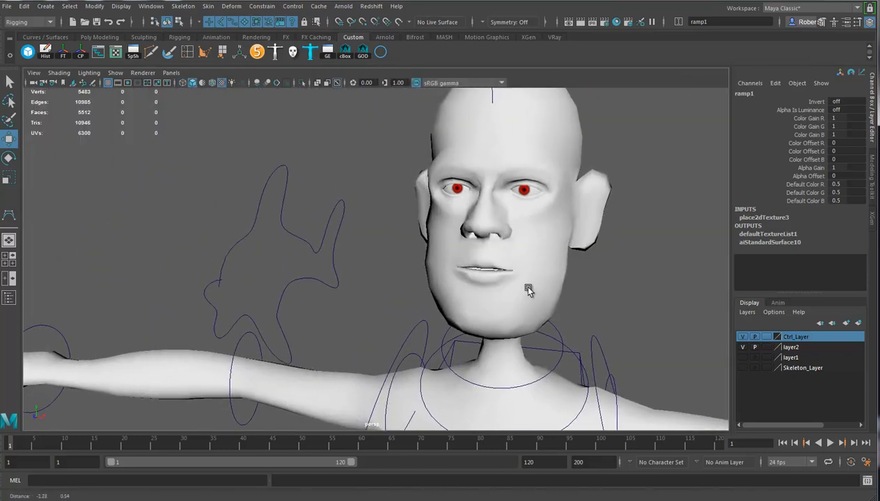
click(522, 189)
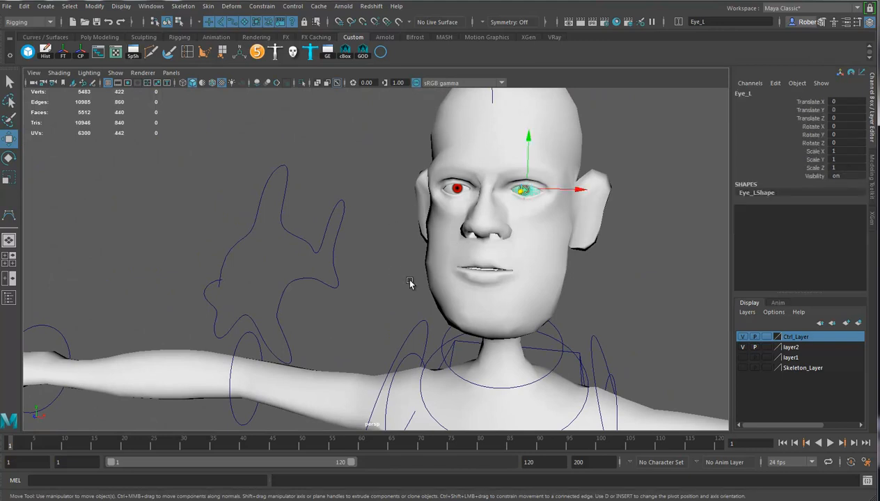
click(325, 224)
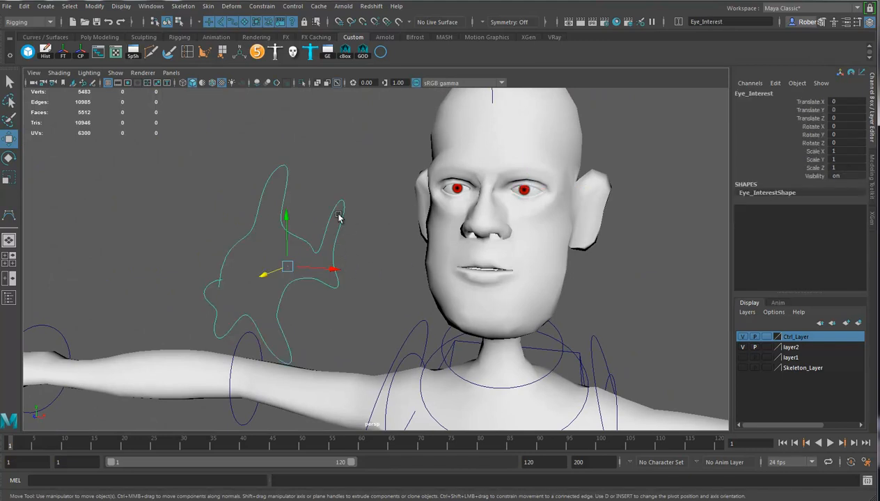
click(519, 189)
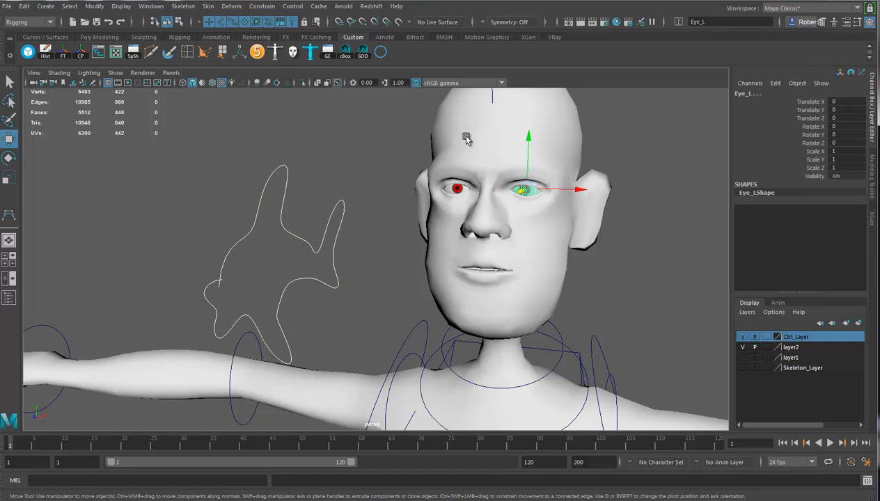
click(267, 7)
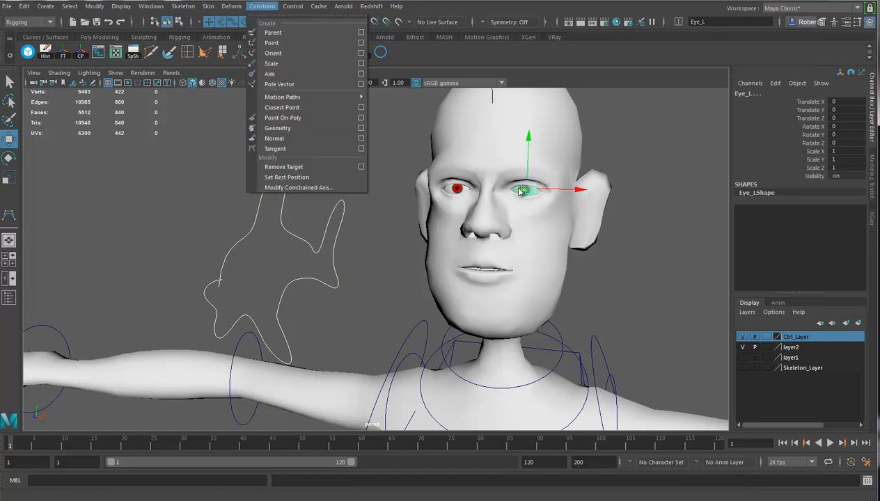
click(361, 73)
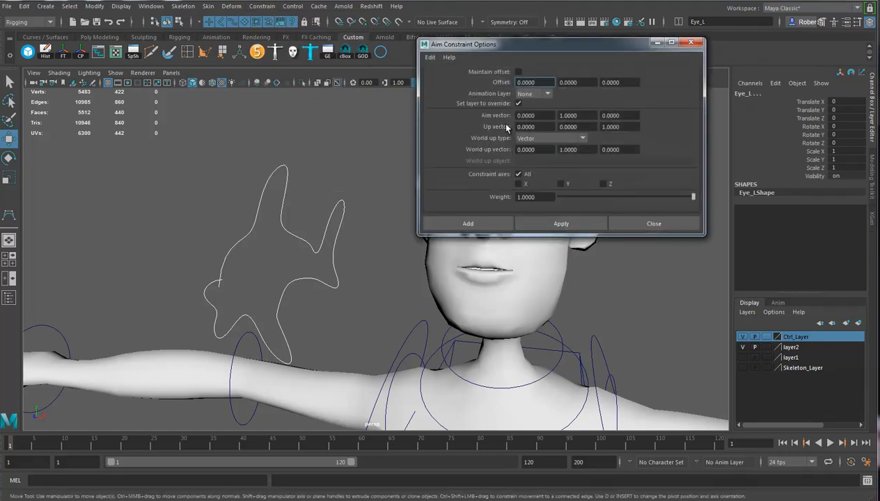
click(536, 116)
click(578, 115)
text(0)
key(Tab)
drag(551, 44, 754, 37)
click(781, 217)
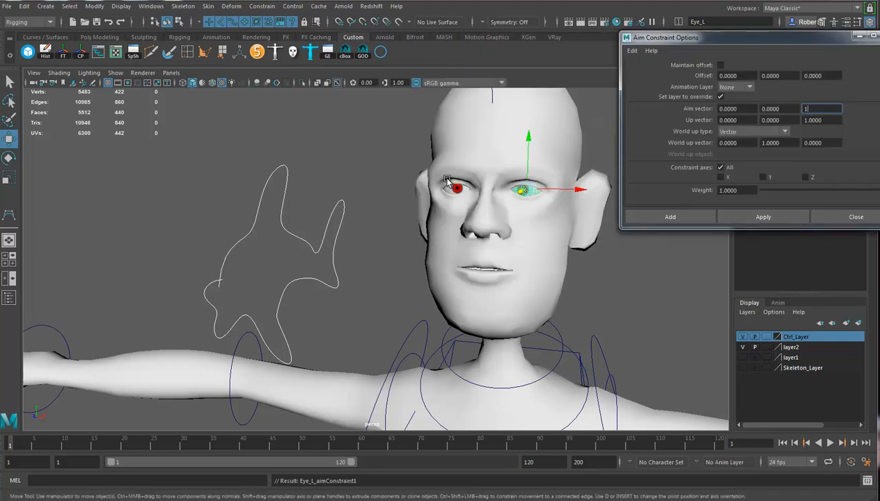
Aim-constrain Eye_R to Eye_Interest with the same options and close the constraint settings.
click(339, 213)
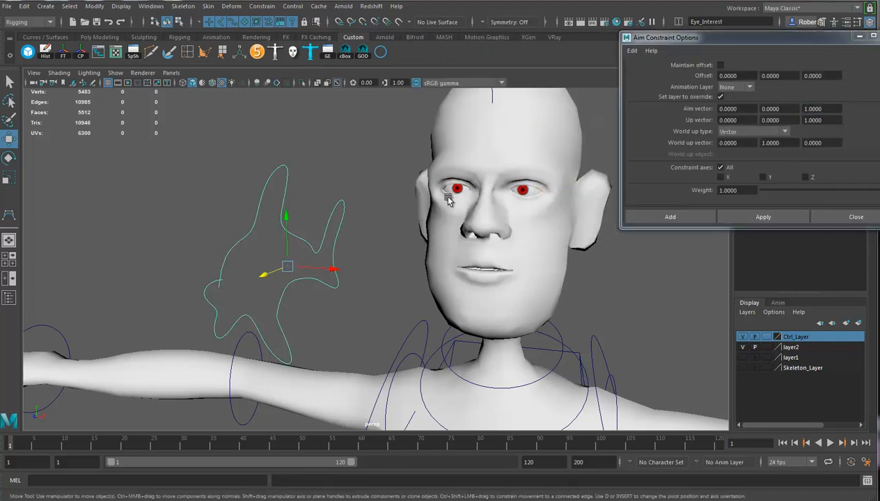
shift+click(454, 190)
click(778, 217)
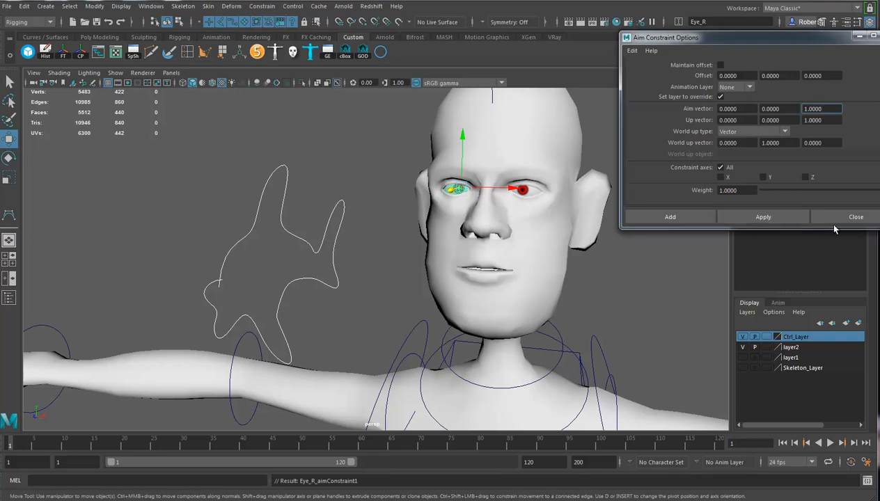
click(836, 217)
Test the eye aim by moving Eye_Interest upward, and undo the move.
click(309, 280)
drag(288, 266, 294, 208)
key(ctrl+z)
Open the Hypergraph Hierarchy and bring the Eye_Ctrl and EyeInterest_Grp nodes into view.
alt+right_drag(516, 236, 369, 239)
alt+drag(435, 228, 404, 231)
click(98, 52)
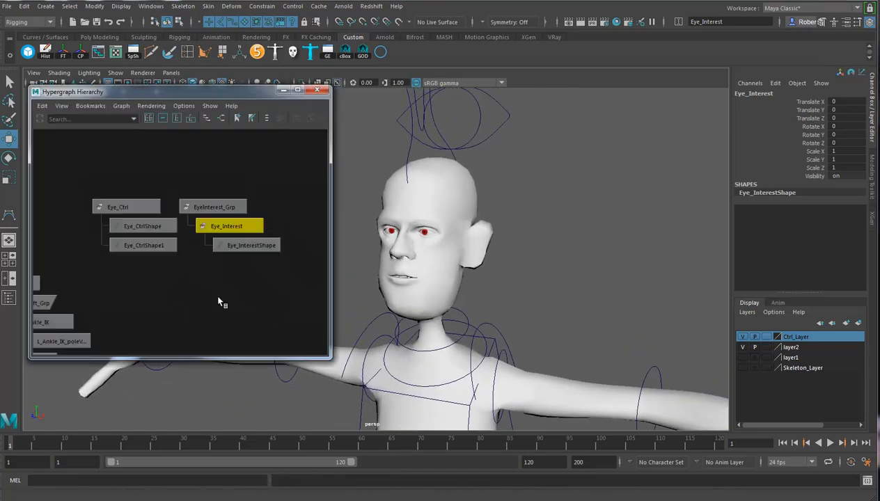
alt+middle_drag(255, 278, 243, 276)
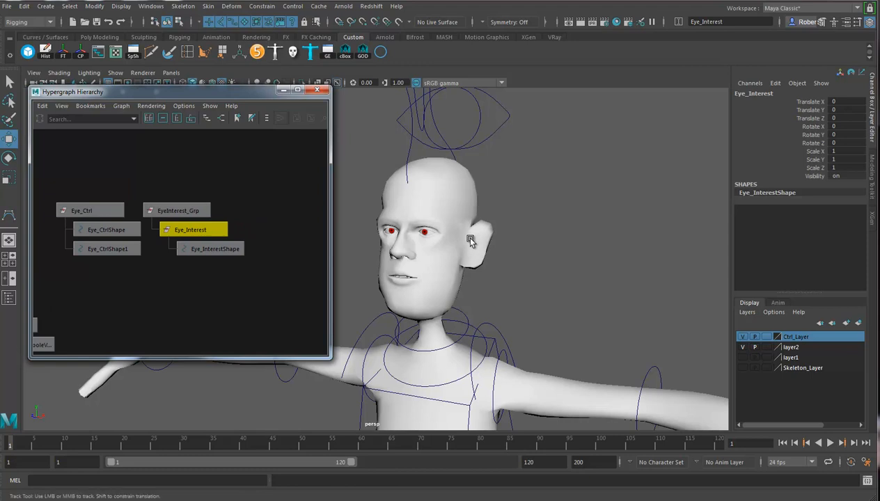
Test moving Eye_Interest along its Z axis, and undo the move.
alt+middle_drag(471, 242, 581, 249)
alt+drag(582, 249, 521, 241)
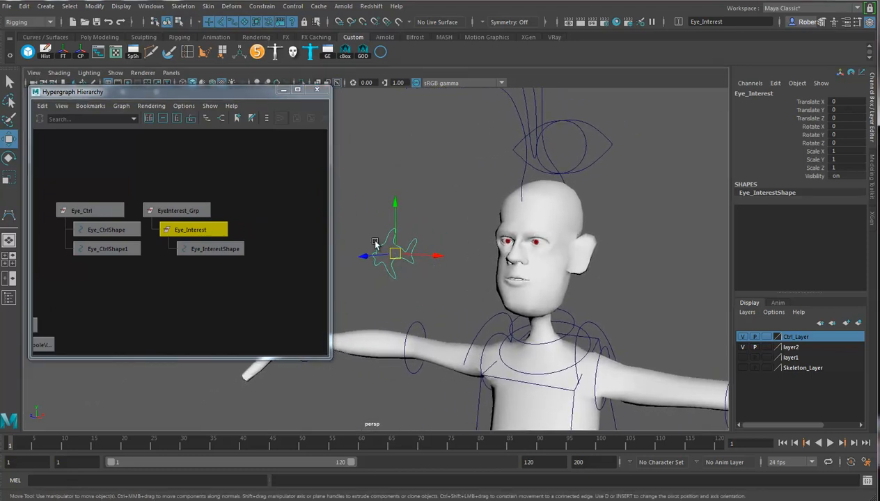
drag(369, 259, 363, 279)
key(ctrl+z)
key(ctrl+z)
key(ctrl+z)
key(ctrl+z)
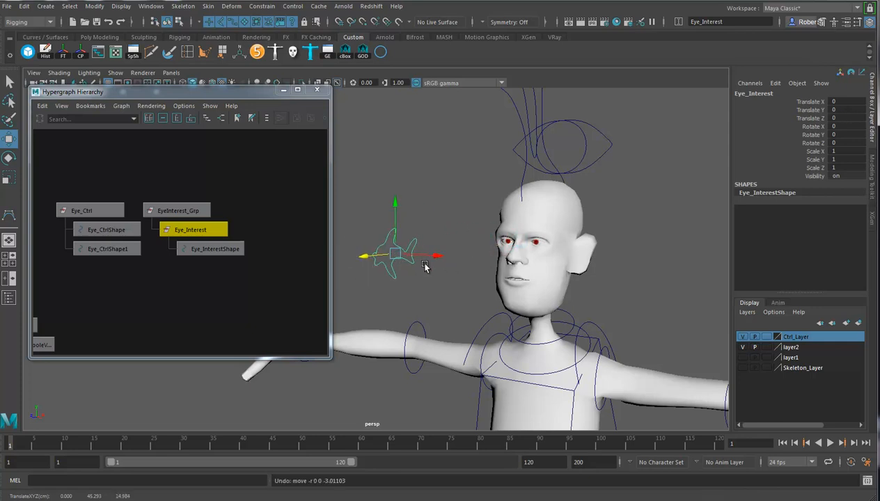
Orient-constrain EyeInterest_Grp to the Eye_Ctrl control.
alt+drag(432, 265, 395, 262)
alt+drag(480, 263, 529, 218)
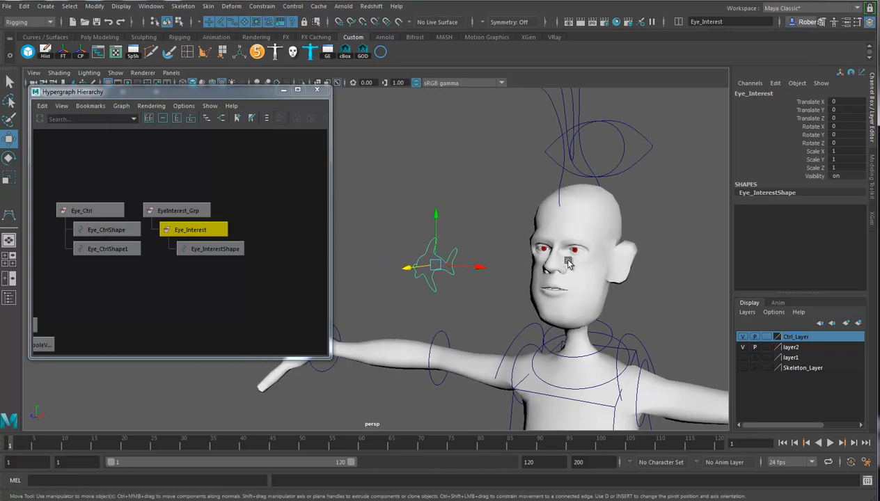
click(632, 158)
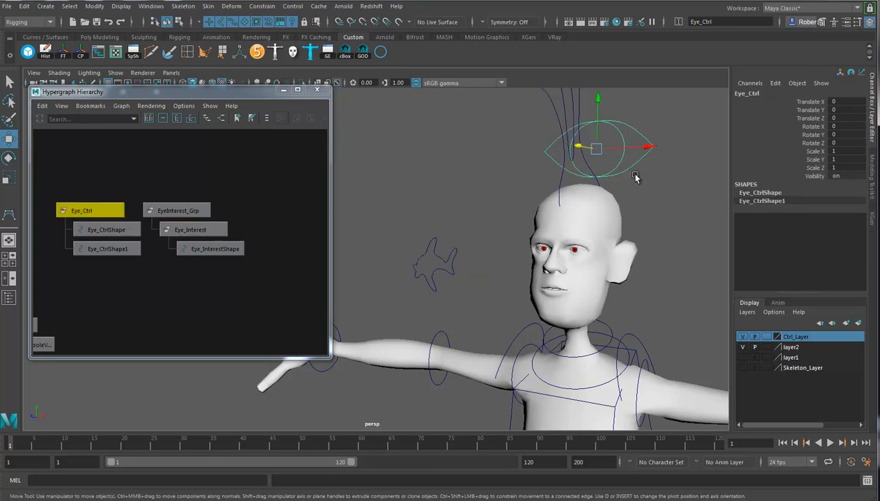
shift+click(177, 209)
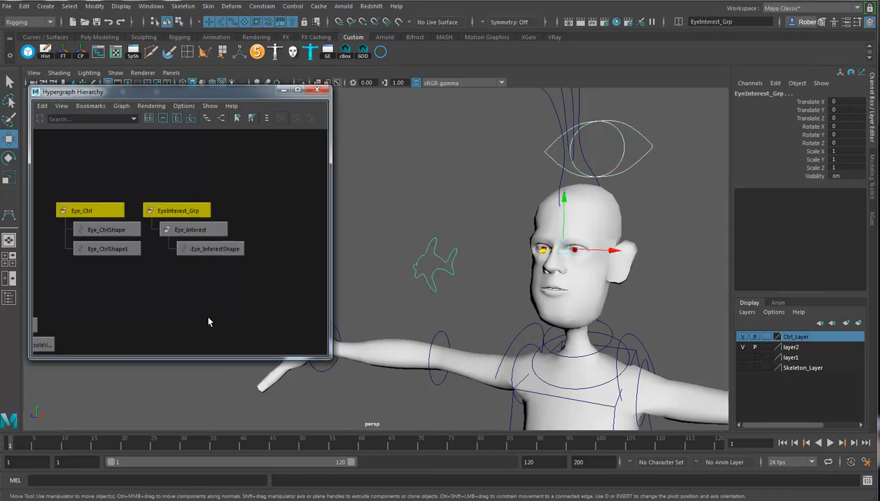
click(262, 5)
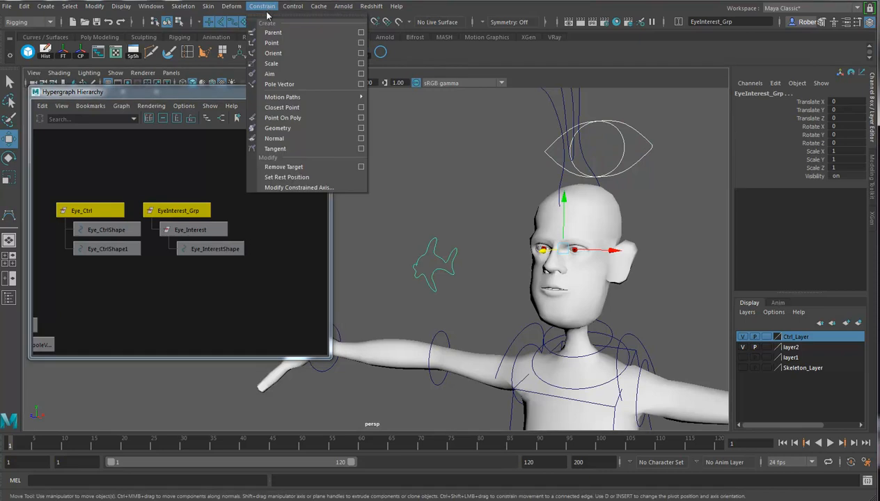
click(269, 57)
Test the orient constraint by rotating Eye_Ctrl, and undo the rotation.
click(643, 144)
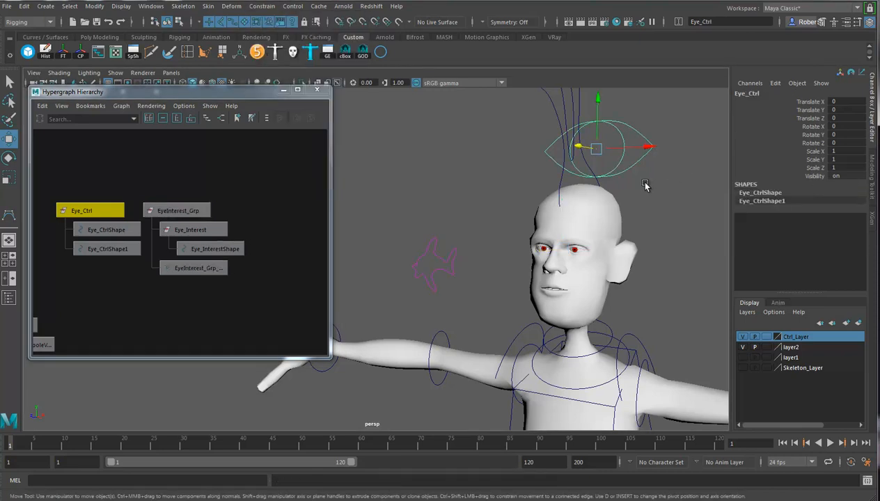
key(e)
mouse_move(609, 163)
mouse_down()
mouse_move(588, 165)
mouse_move(615, 153)
mouse_move(590, 160)
mouse_move(609, 167)
mouse_up()
key(ctrl+z)
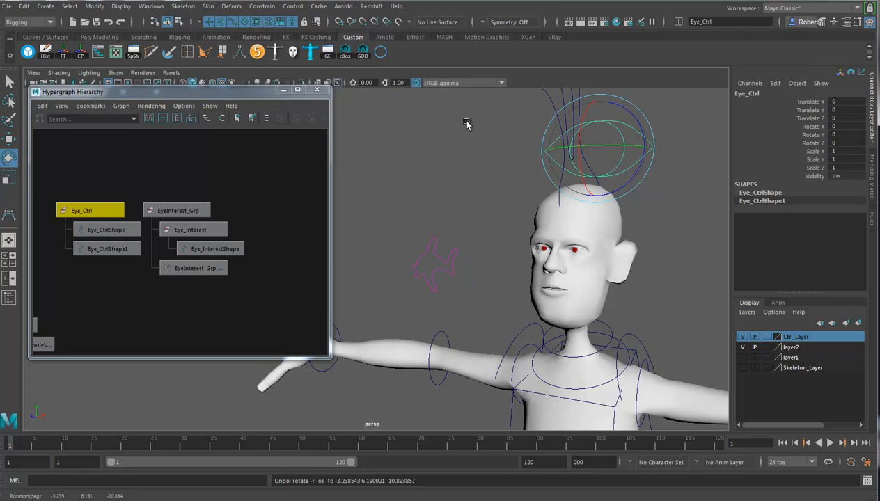
Add a keyable float attribute named Focus with a default of 0 to Eye_Ctrl.
click(94, 6)
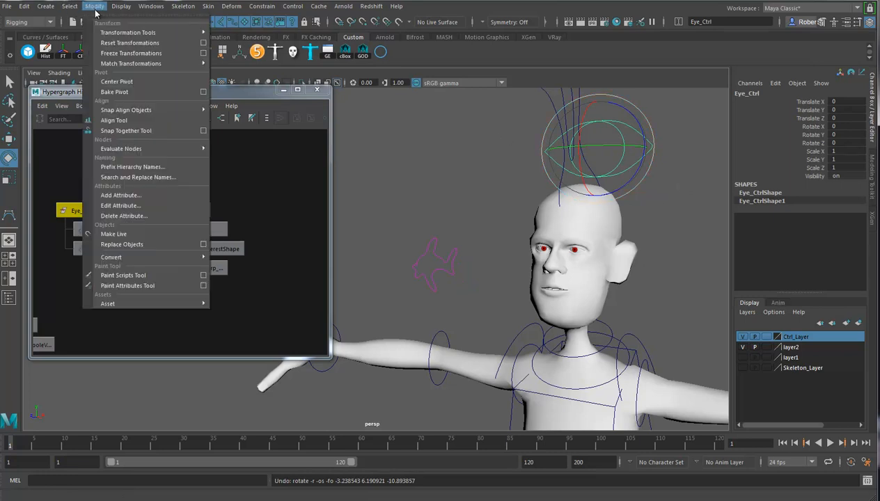
click(134, 196)
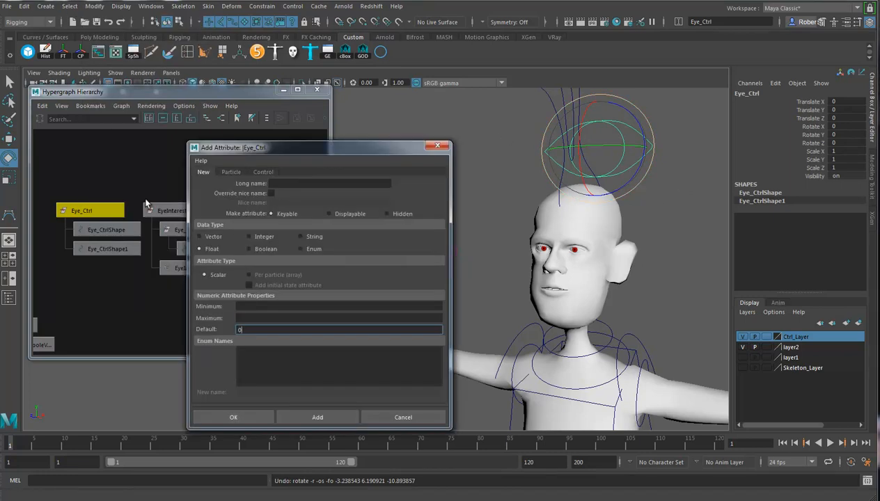
click(284, 183)
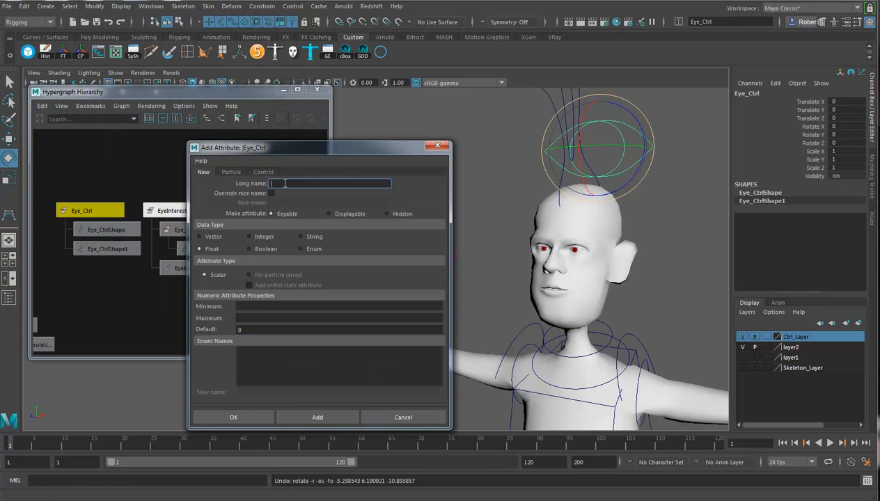
key(Tab)
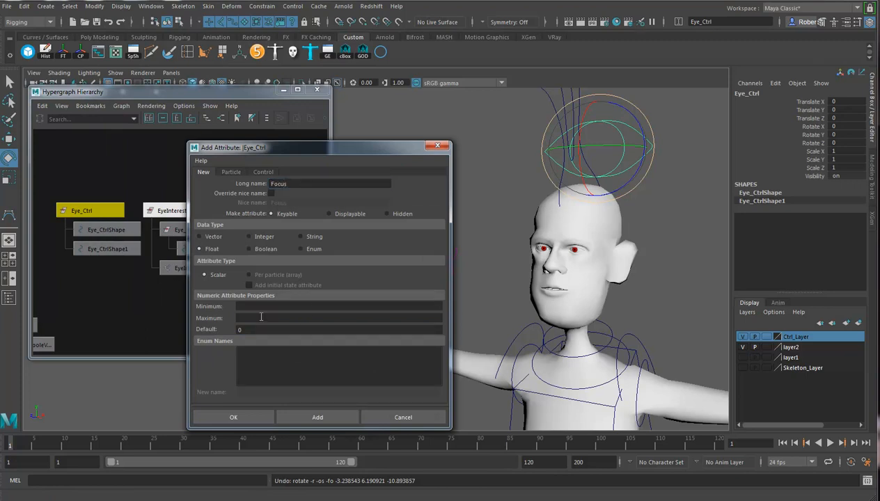
click(233, 415)
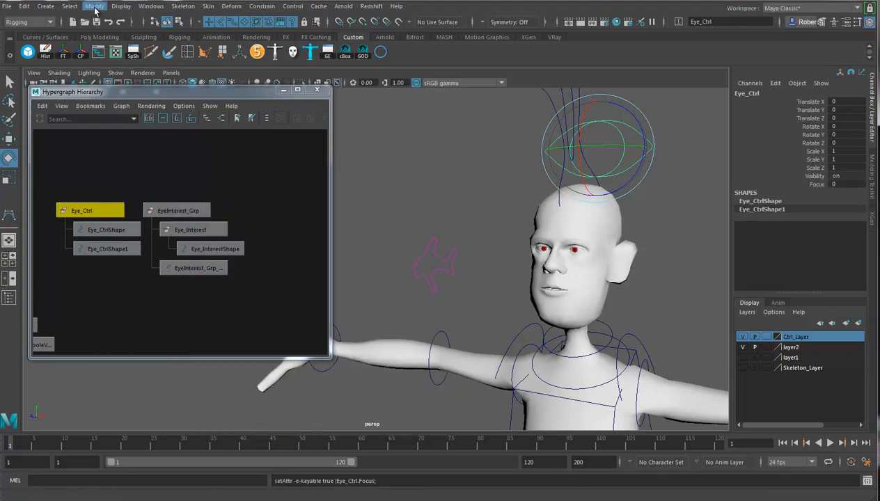
Open the Connection Editor with Eye_Ctrl as the source and choose its Focus attribute as the output.
click(152, 6)
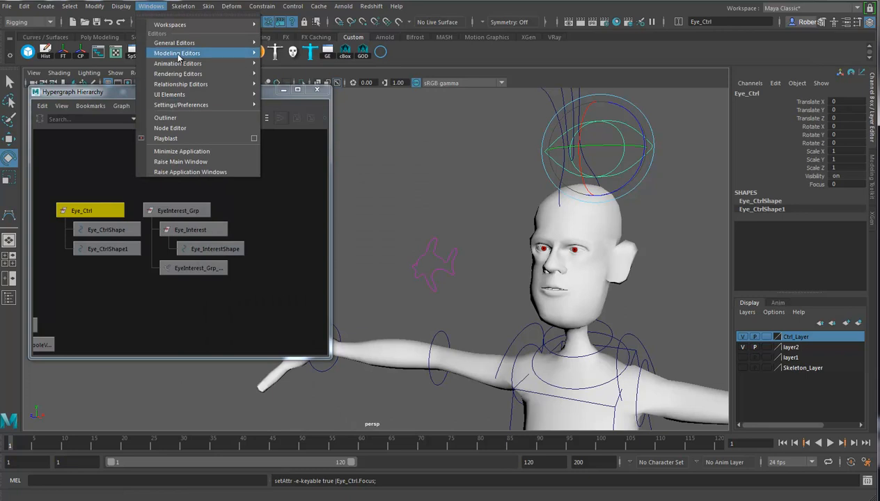
mouse_move(176, 43)
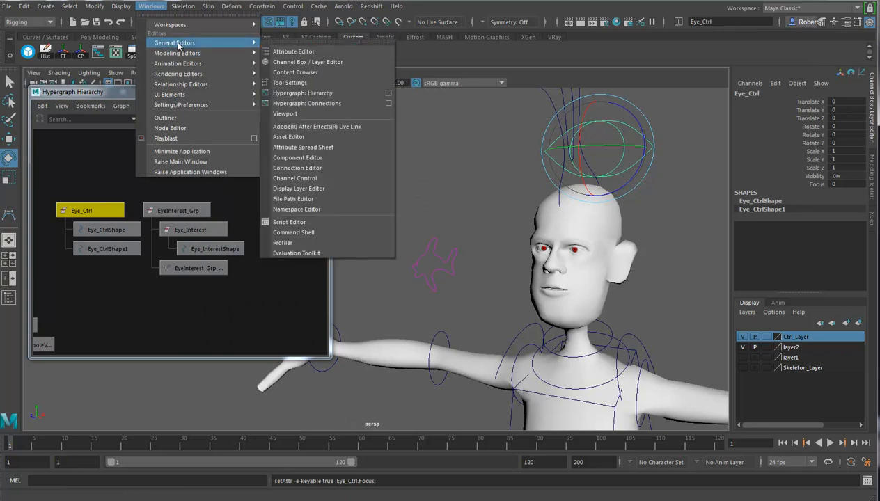
click(309, 168)
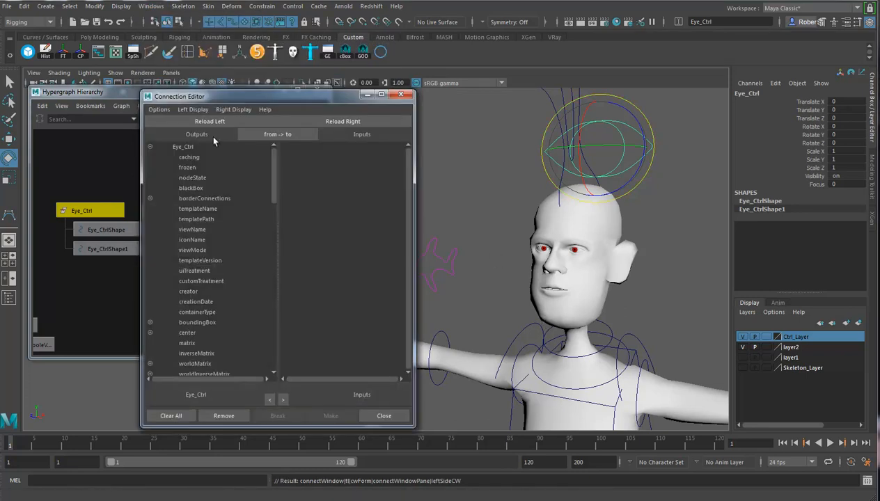
drag(273, 195, 271, 354)
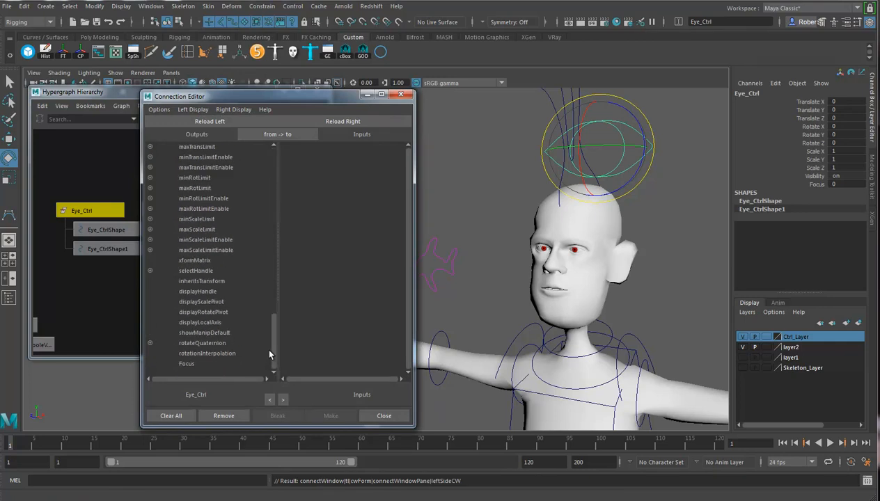
click(187, 364)
Load Eye_Interest as the target side of the Connection Editor.
drag(223, 97, 401, 135)
click(180, 211)
click(520, 158)
drag(489, 131, 424, 92)
click(188, 230)
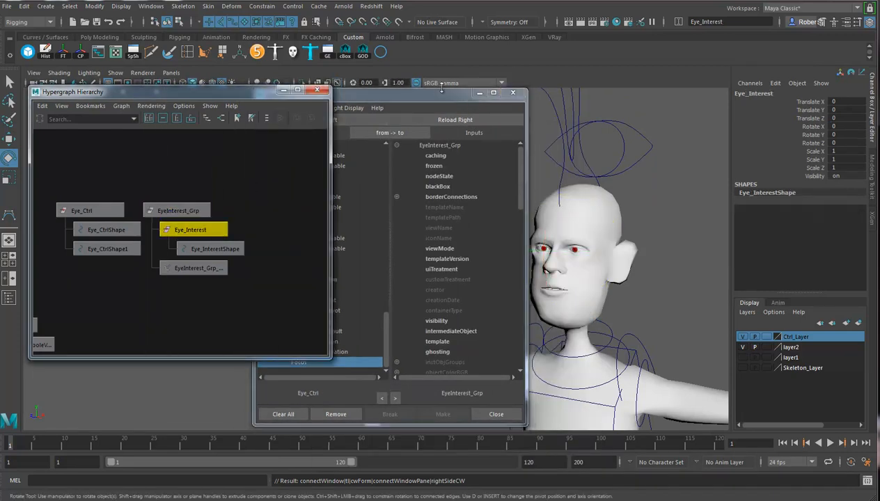
click(450, 120)
drag(426, 94, 321, 78)
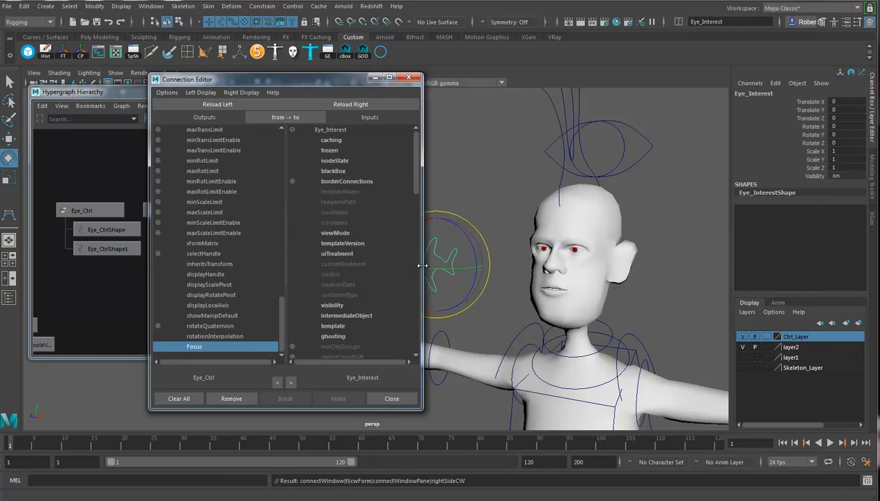
Connect Eye_Ctrl's Focus to Eye_Interest's translateZ and close the Connection Editor.
drag(417, 179, 408, 266)
click(293, 243)
click(341, 275)
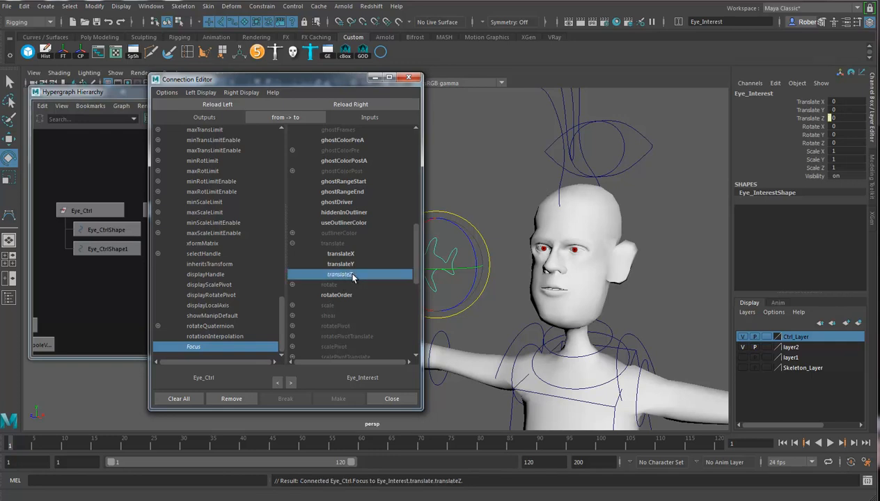
click(415, 81)
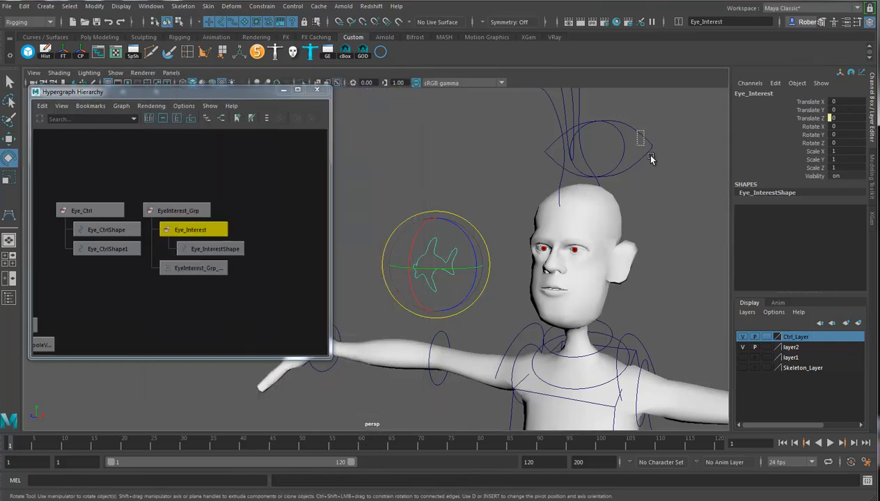
Test Eye_Ctrl's Focus attribute by sliding its value both ways, and undo the change.
click(636, 132)
click(818, 184)
middle_drag(440, 272, 393, 272)
middle_drag(481, 272, 511, 273)
key(ctrl+z)
Hide the fish-shaped Eye_Interest control.
alt+drag(629, 273, 604, 262)
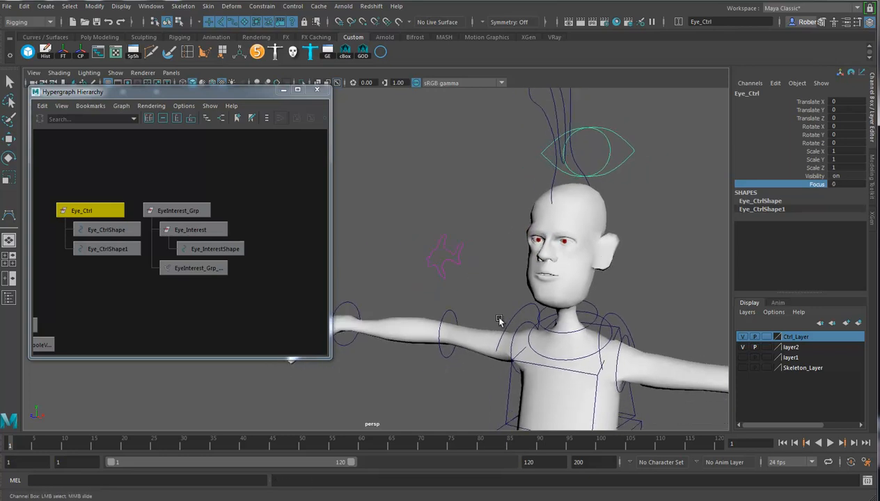
click(446, 257)
key(e)
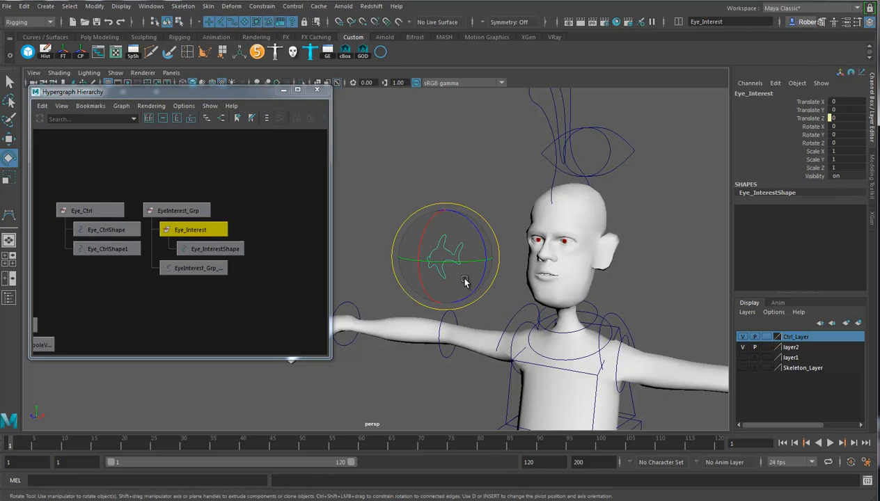
key(ctrl+h)
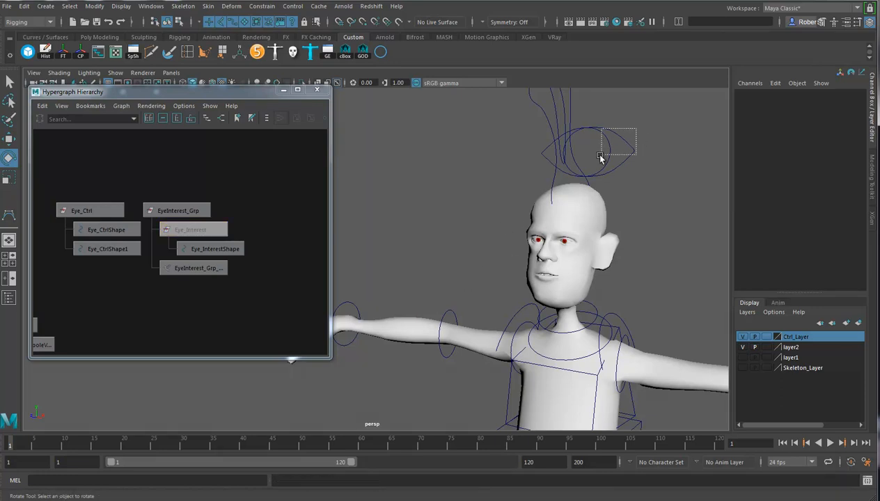
Rotate Eye_Ctrl to test the eyes with the fish control hidden, and undo the rotation.
click(625, 136)
mouse_move(592, 164)
mouse_down()
mouse_move(595, 142)
mouse_move(587, 169)
mouse_move(599, 174)
mouse_move(619, 152)
mouse_move(597, 151)
mouse_up()
key(ctrl+z)
key(ctrl+z)
Parent Eye_Ctrl under Head_Ctrl.
alt+drag(589, 232, 511, 265)
scroll(278, 256, down, 1)
click(191, 211)
scroll(213, 268, down, 3)
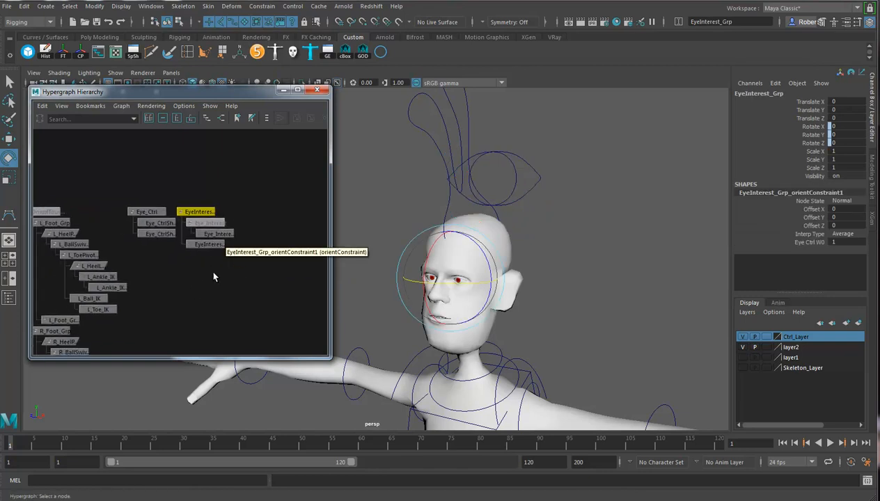
scroll(230, 282, up, 2)
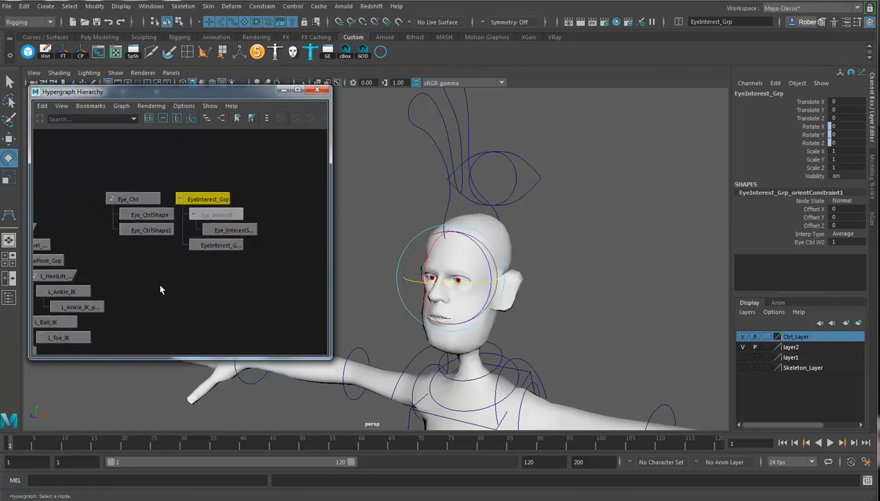
click(139, 199)
click(427, 119)
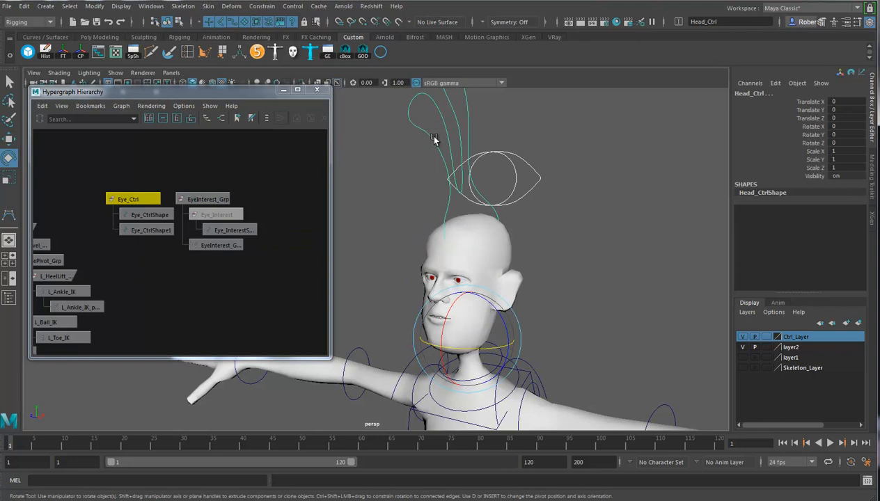
key(p)
Test the parenting by rotating Head_Ctrl, and undo the rotation.
alt+drag(568, 196, 588, 211)
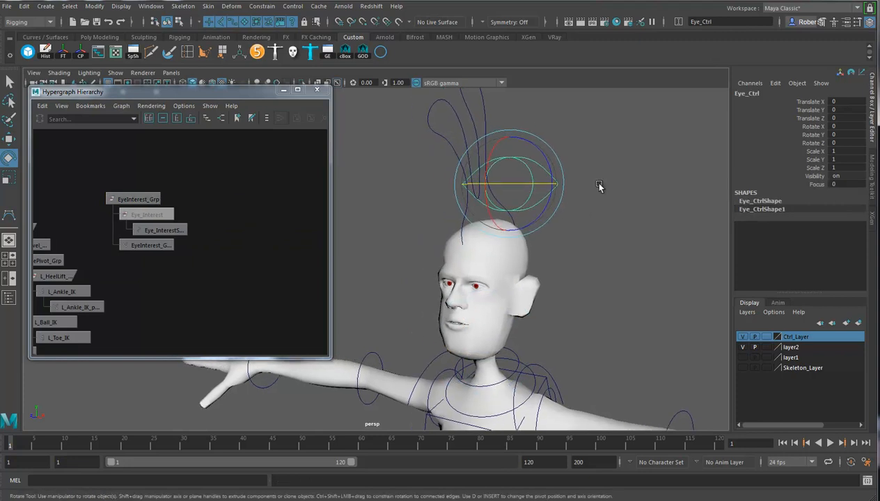
click(490, 104)
drag(497, 353, 500, 327)
key(ctrl+z)
alt+middle_drag(574, 354, 593, 300)
Group EyeInterest_Grp under a new parent group.
click(139, 200)
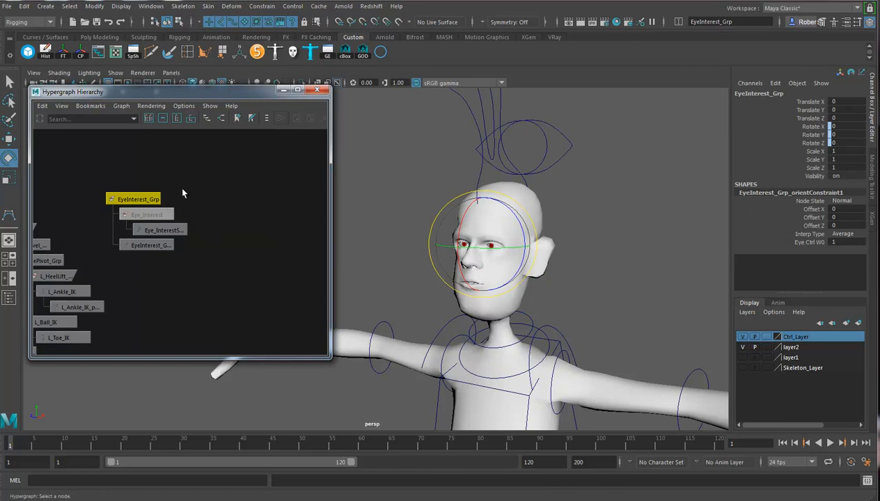
key(ctrl+g)
alt+middle_drag(222, 234, 284, 218)
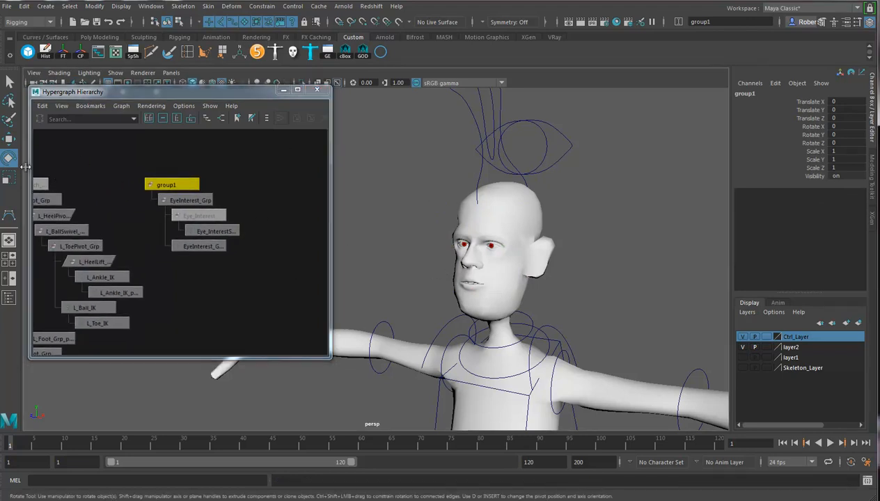
Hide Ctrl_Layer and show Skeleton_Layer to expose the character's joints.
alt+right_drag(591, 326, 462, 307)
alt+drag(463, 306, 480, 347)
alt+middle_drag(481, 348, 517, 276)
alt+drag(517, 276, 769, 435)
click(742, 337)
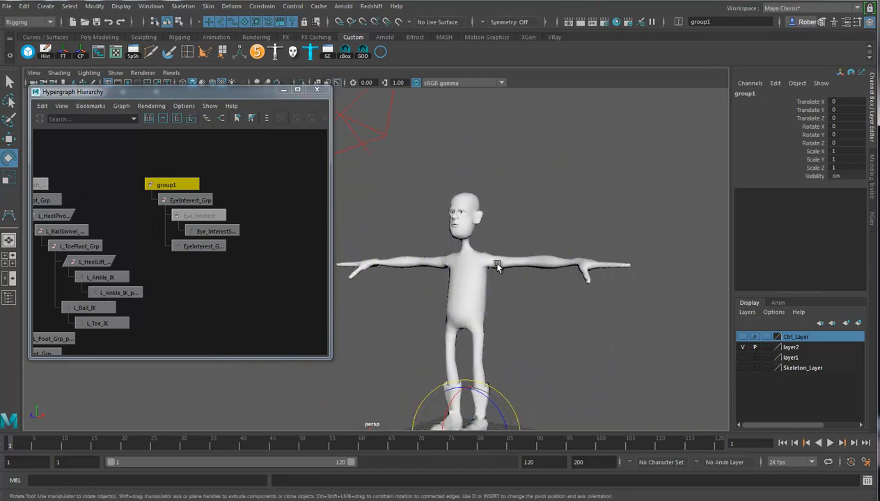
click(745, 347)
click(742, 336)
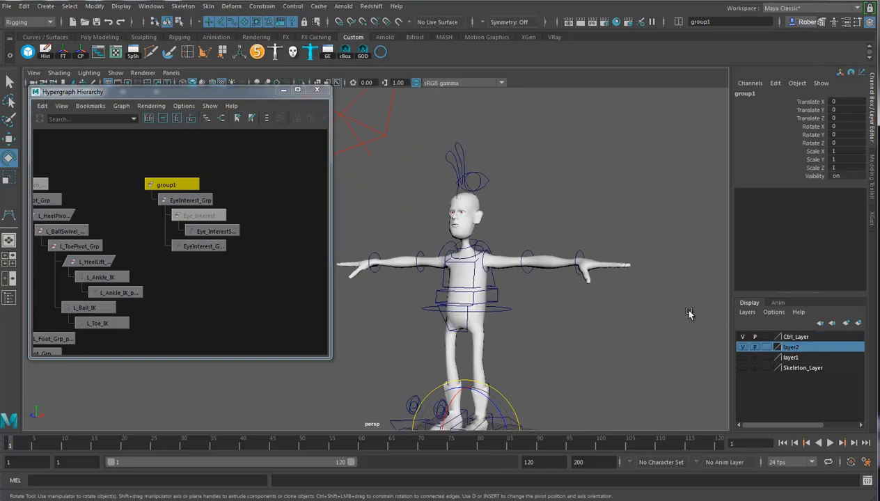
click(742, 337)
click(743, 368)
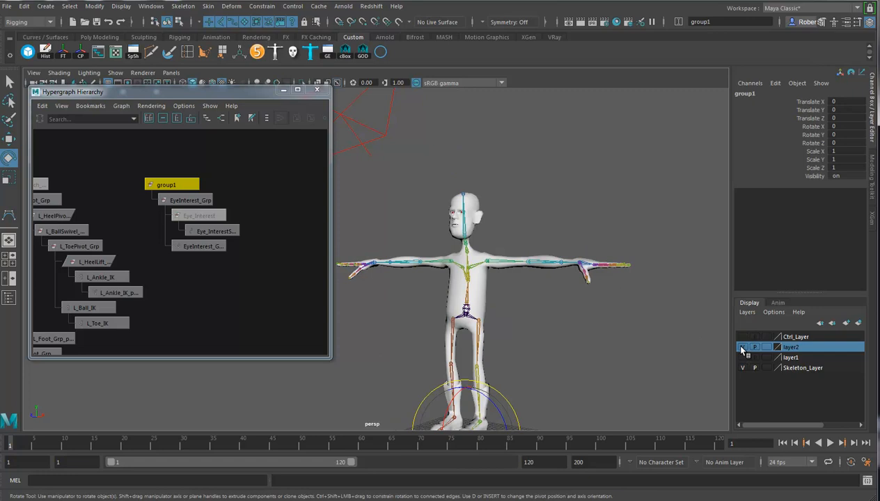
Hide layer2 and snap the pivot of EyeInterest_Grp's new parent group to the joint at the base of the head.
click(742, 348)
alt+drag(564, 327, 554, 301)
key(d)
key(v)
middle_drag(469, 225, 464, 216)
key(d)
alt+drag(519, 322, 548, 353)
alt+middle_drag(548, 353, 544, 360)
alt+middle_drag(253, 233, 267, 227)
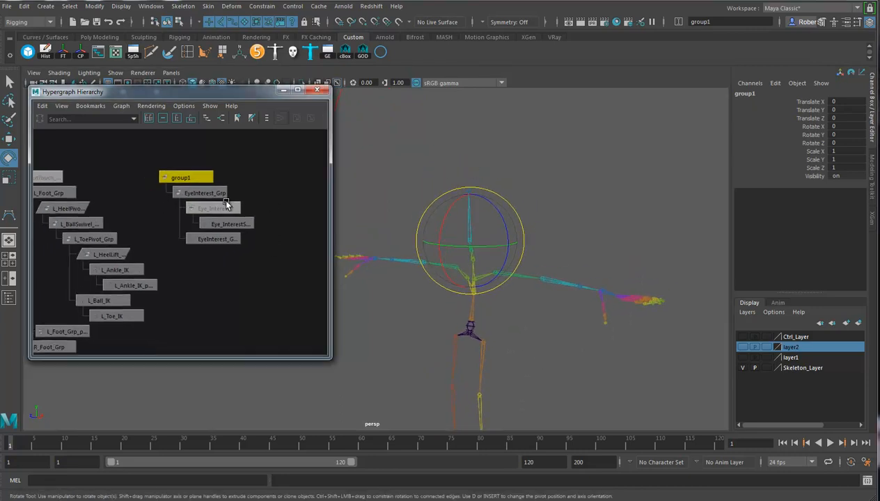
Parent-constrain the group above EyeInterest_Grp to the Neck3 joint.
alt+drag(486, 345, 544, 246)
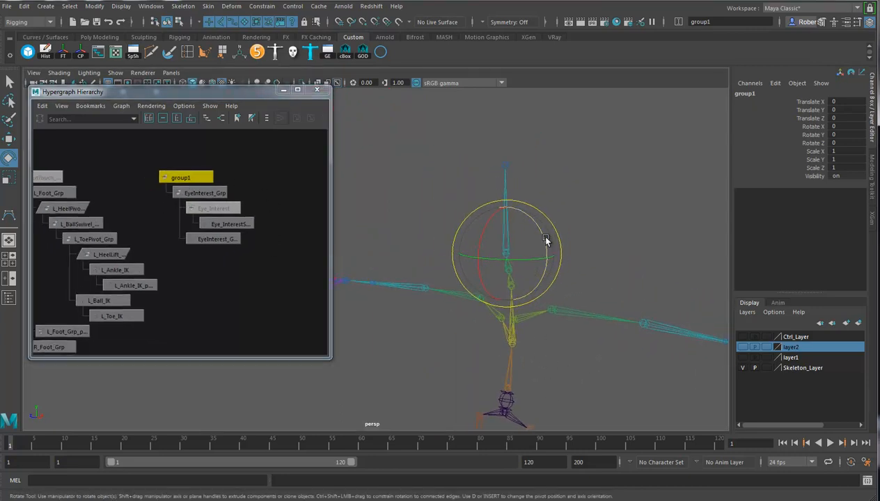
click(505, 212)
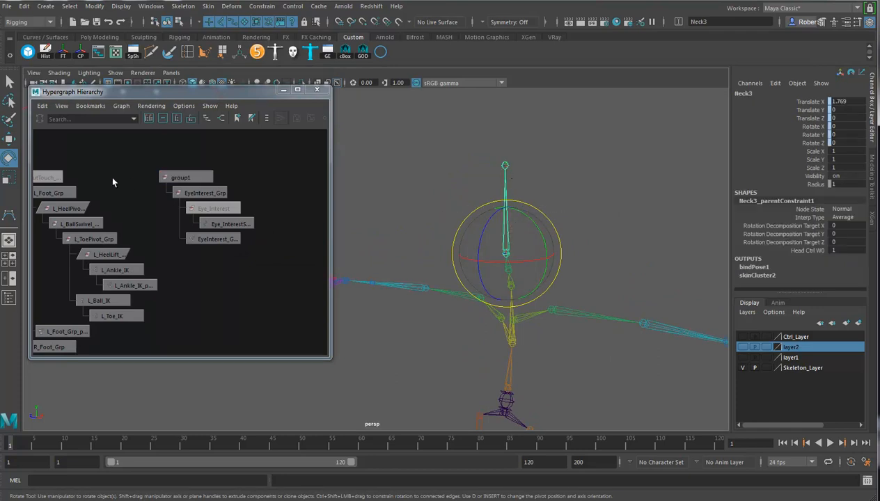
click(166, 177)
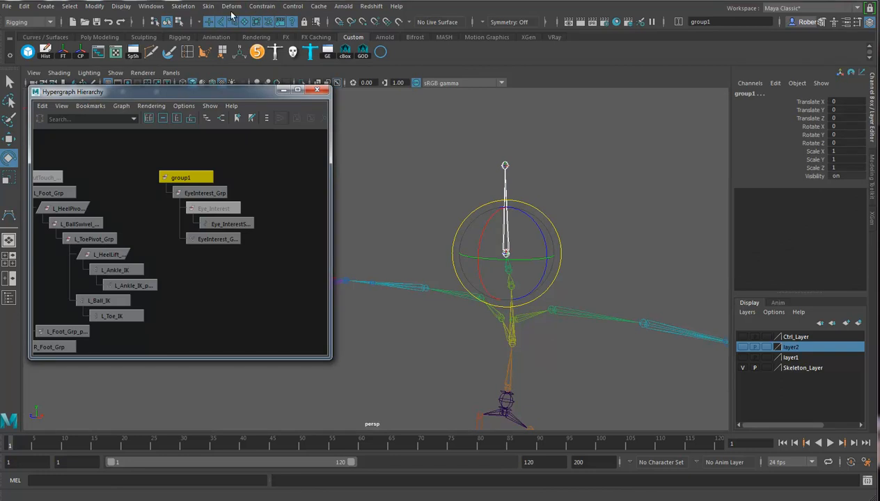
click(255, 7)
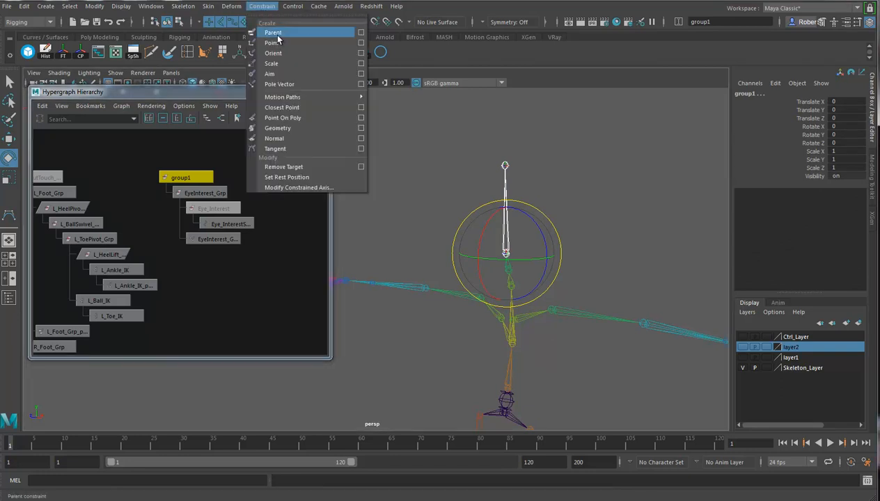
click(277, 35)
alt+right_drag(590, 250, 571, 245)
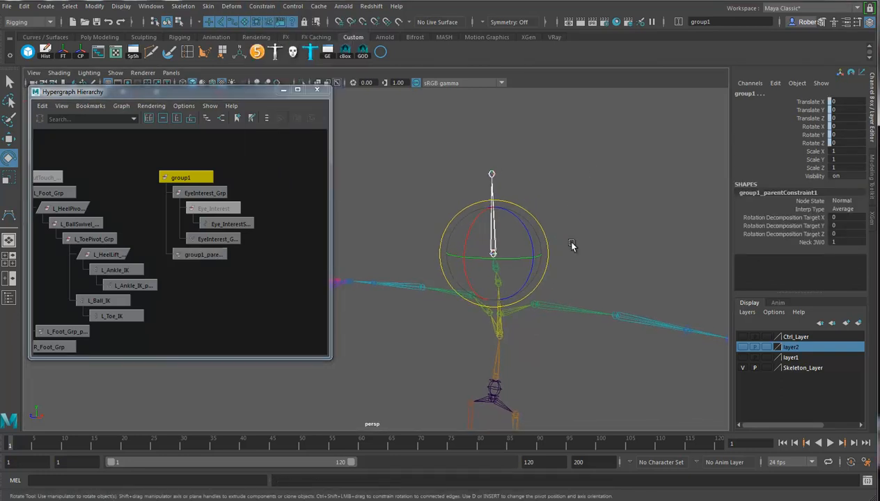
Show Ctrl_Layer and layer2, test the constraint by rotating Head_Ctrl, and undo the rotation.
click(743, 338)
click(742, 348)
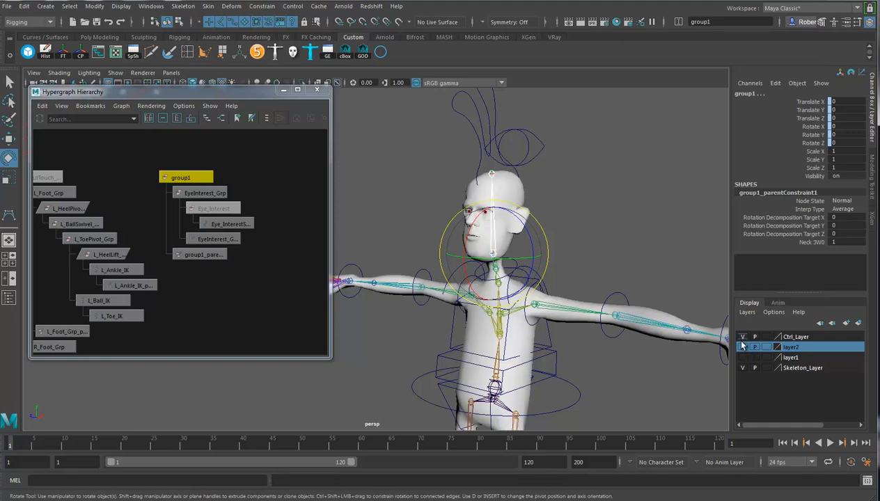
click(519, 100)
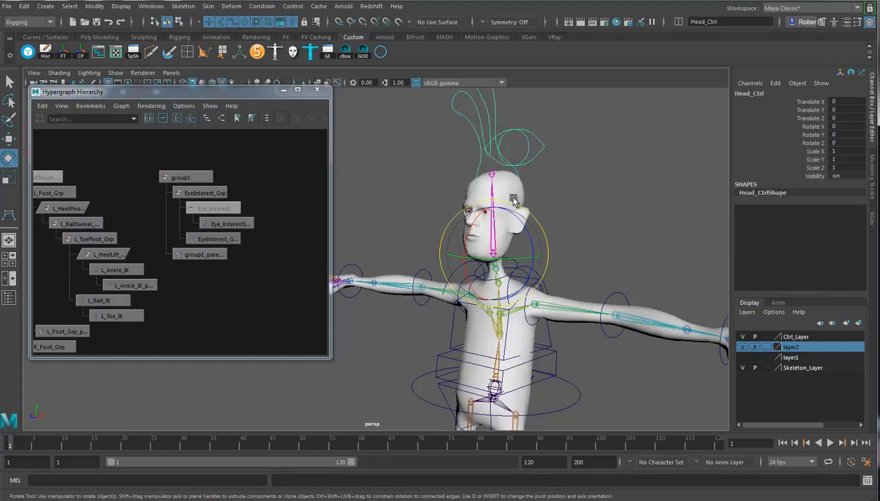
drag(524, 209, 540, 244)
key(ctrl+z)
key(ctrl+z)
key(ctrl+z)
key(ctrl+z)
key(ctrl+z)
key(ctrl+z)
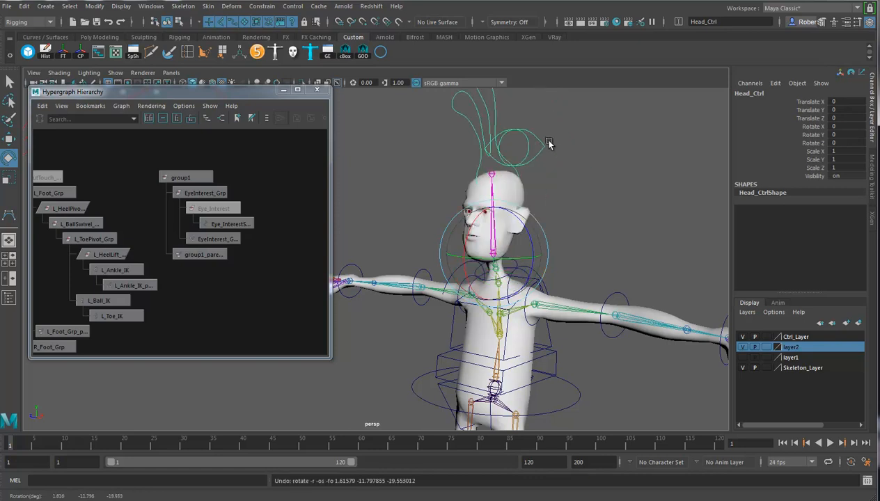
Test the eye control by rotating it, and undo that rotation.
click(541, 138)
drag(542, 137, 517, 141)
key(ctrl+z)
Parent the pants and shirt meshes under Geo_Grp in the hierarchy.
alt+drag(372, 256, 487, 256)
scroll(187, 250, down, 2)
alt+middle_drag(185, 252, 264, 193)
scroll(247, 218, down, 4)
alt+middle_drag(169, 229, 306, 253)
scroll(142, 258, up, 3)
alt+middle_drag(141, 257, 98, 279)
drag(61, 181, 126, 208)
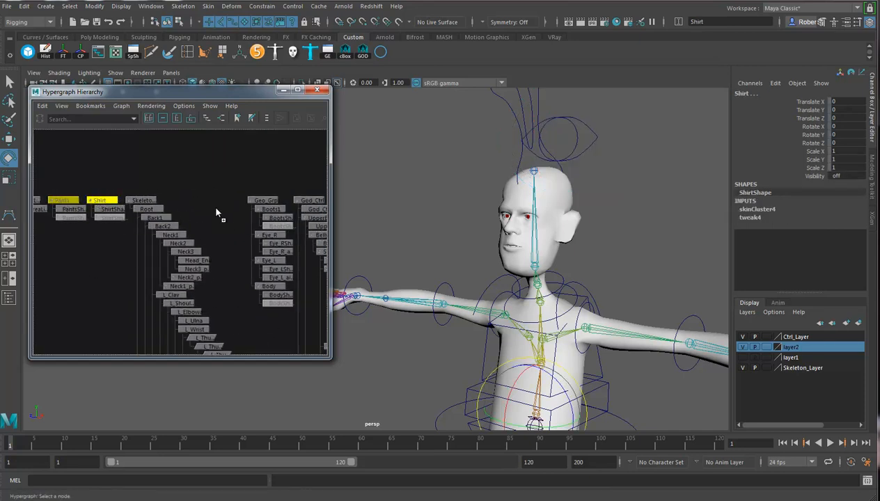
middle_drag(252, 206, 252, 203)
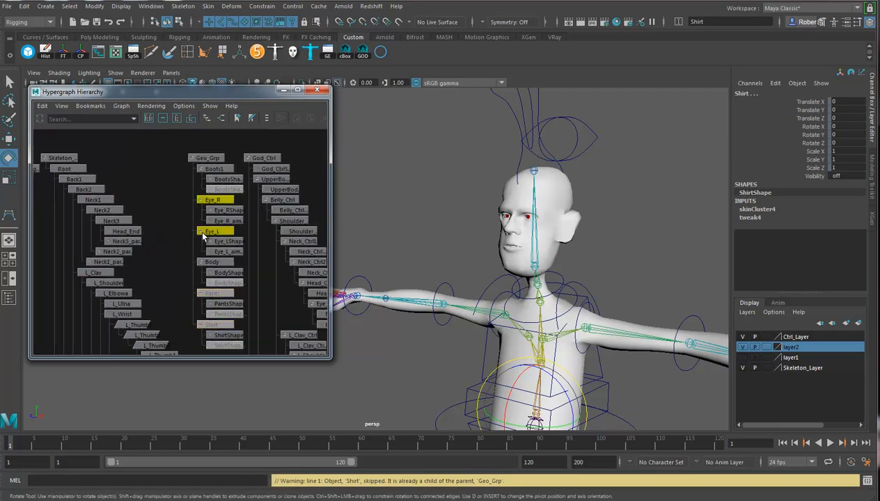
Hide layer2 and Ctrl_Layer, and group Eye_R and Eye_L together within Geo_Grp.
drag(202, 233, 203, 234)
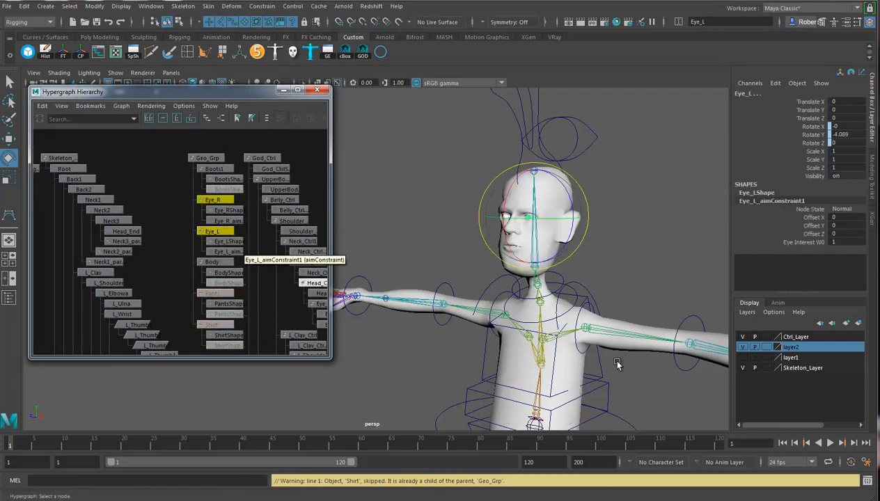
click(743, 347)
click(744, 338)
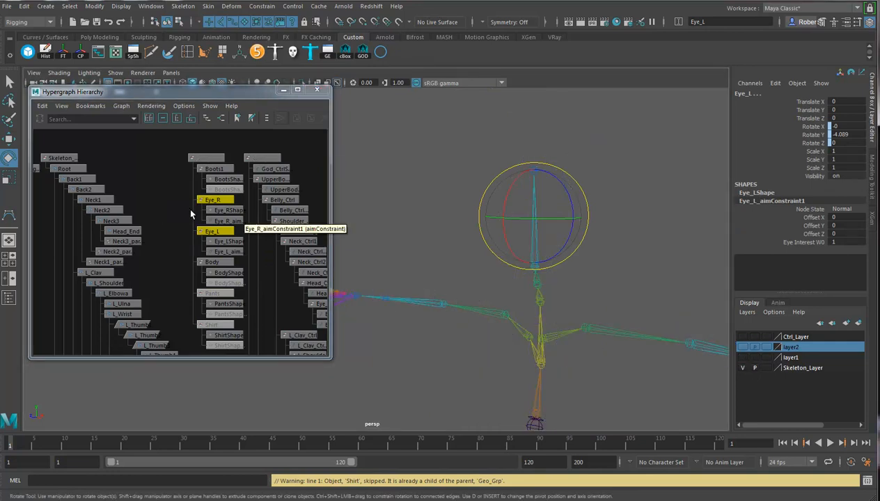
key(ctrl+g)
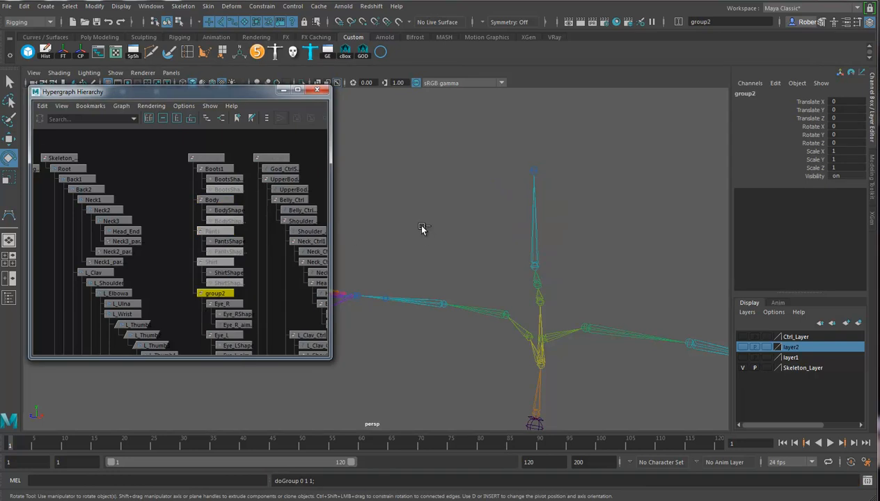
Snap the eyeball group's pivot to the joint at the base of the head.
middle_click(425, 225)
key(v)
key(d)
middle_drag(528, 254, 535, 269)
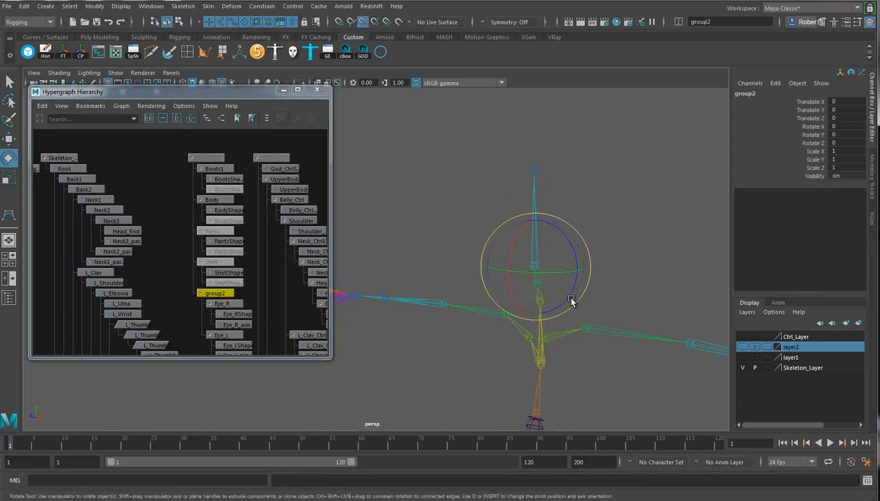
Parent-constrain the eyeball group to the Neck3 joint, and show layer2 and Ctrl_Layer.
alt+right_drag(609, 233, 559, 218)
alt+middle_drag(559, 218, 549, 185)
alt+drag(554, 263, 562, 268)
alt+drag(527, 291, 522, 227)
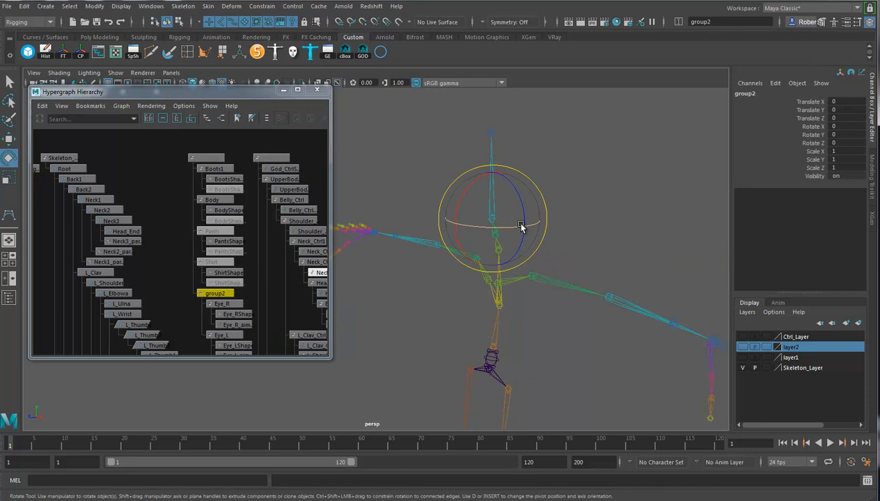
click(491, 159)
alt+middle_drag(224, 313, 189, 257)
click(178, 256)
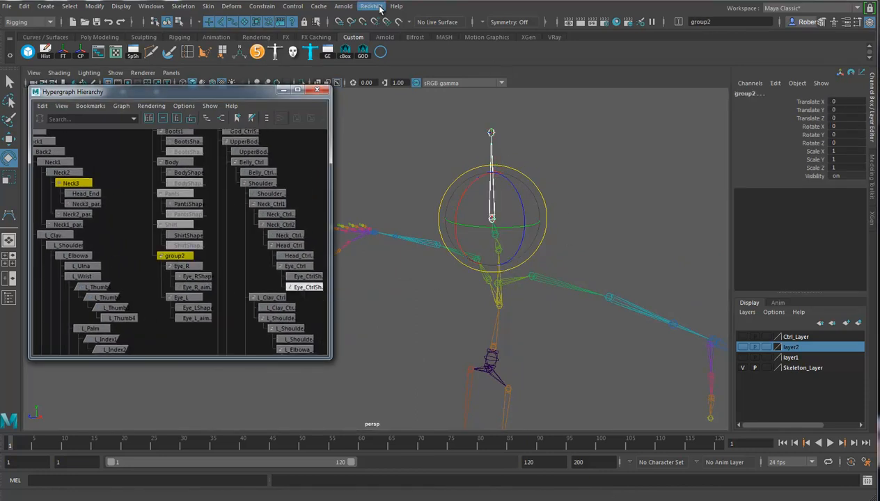
click(259, 7)
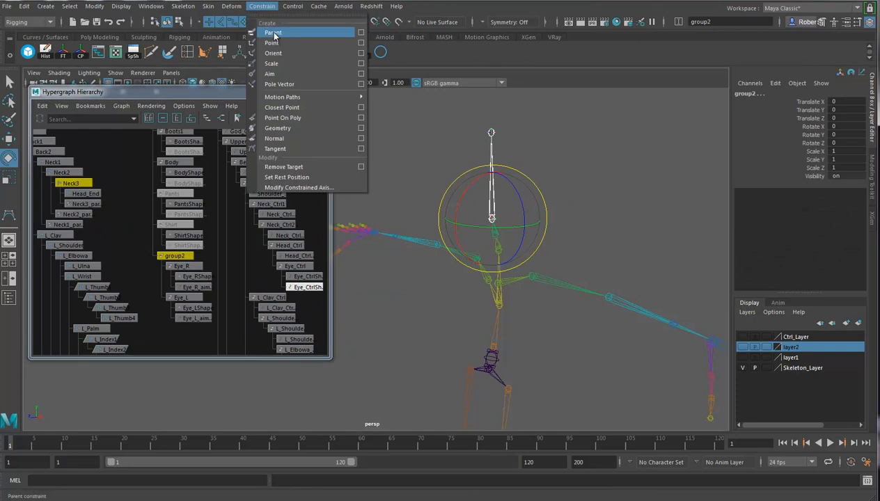
click(272, 33)
alt+drag(563, 302, 563, 303)
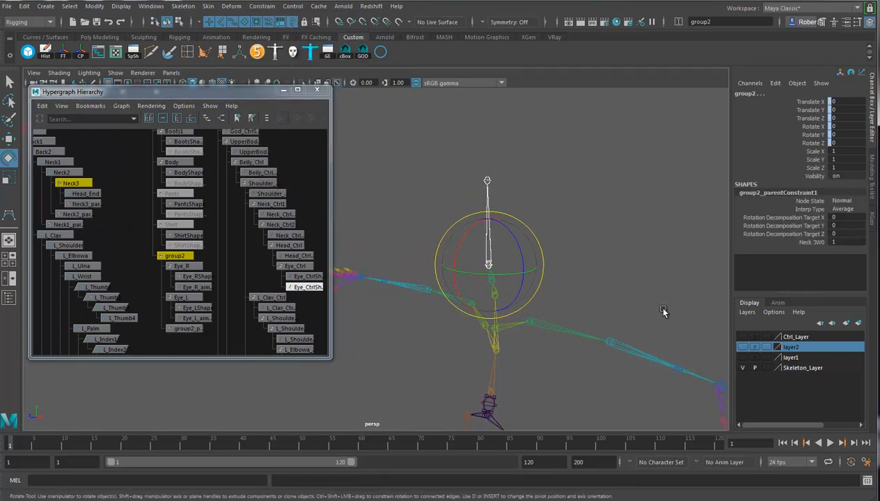
click(743, 347)
click(742, 336)
Test the eyeball group's constraint by rotating Head_Ctrl, and undo the rotation.
alt+drag(652, 323, 632, 301)
click(465, 107)
mouse_move(507, 250)
mouse_down()
mouse_move(461, 255)
mouse_move(525, 252)
mouse_move(515, 250)
mouse_up()
key(ctrl+z)
alt+right_drag(607, 308, 554, 259)
mouse_move(554, 259)
alt+mouse_down()
mouse_move(567, 267)
mouse_move(547, 267)
mouse_move(567, 263)
alt+mouse_up()
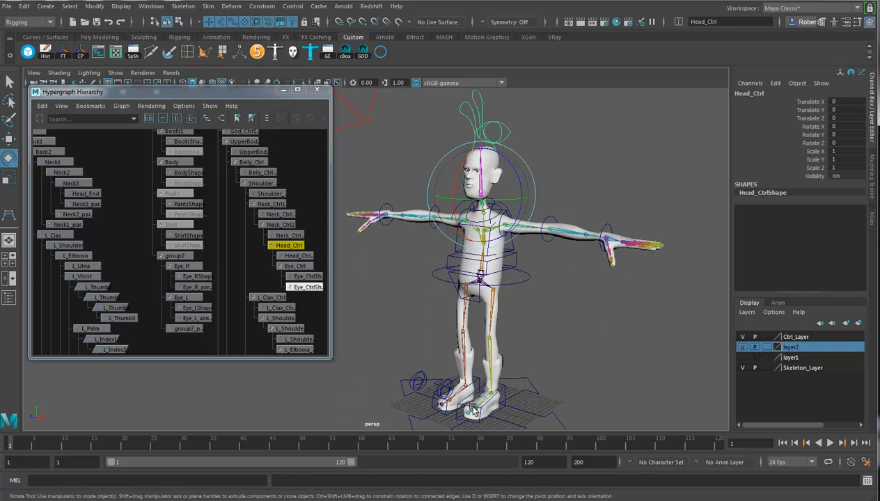
Hide Skeleton_Layer and parent the group containing EyeInterest_Grp under DonutTouch_Grp.
click(743, 368)
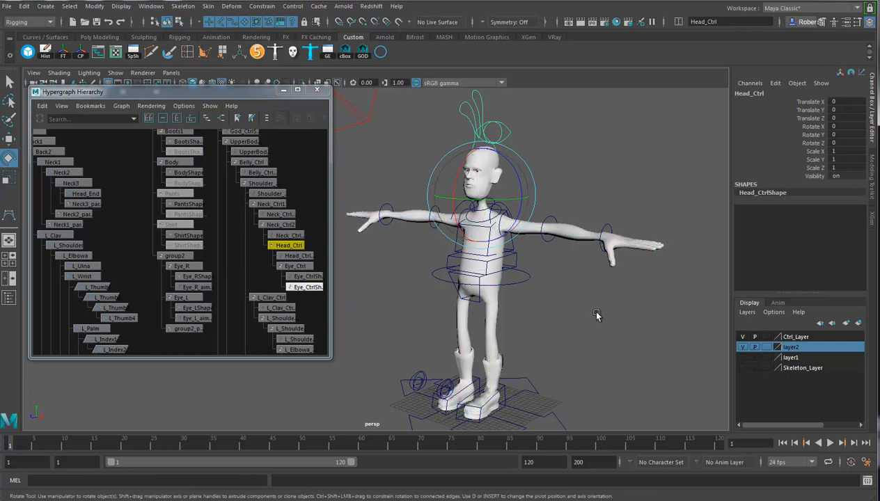
scroll(141, 247, down, 5)
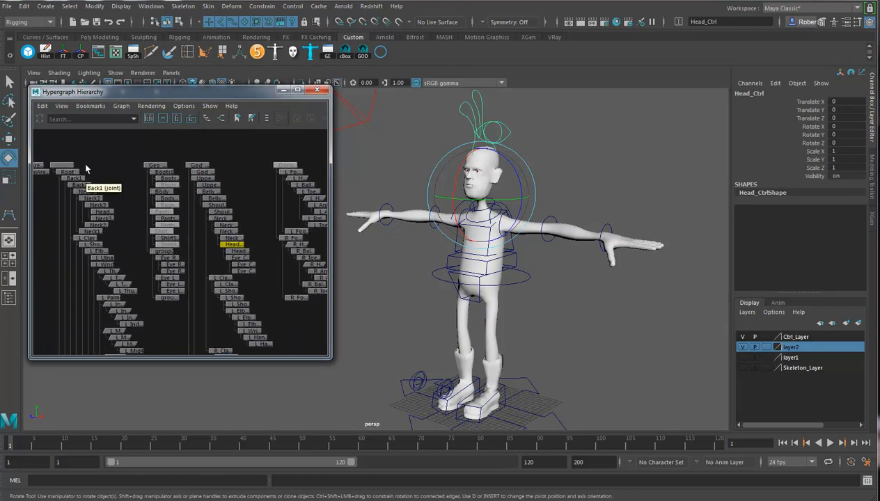
alt+middle_drag(238, 195, 150, 197)
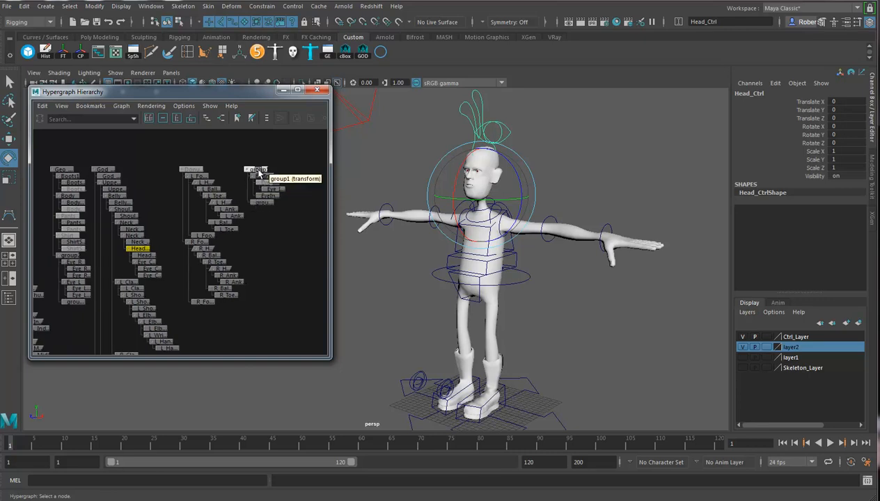
click(256, 170)
middle_drag(257, 170, 194, 170)
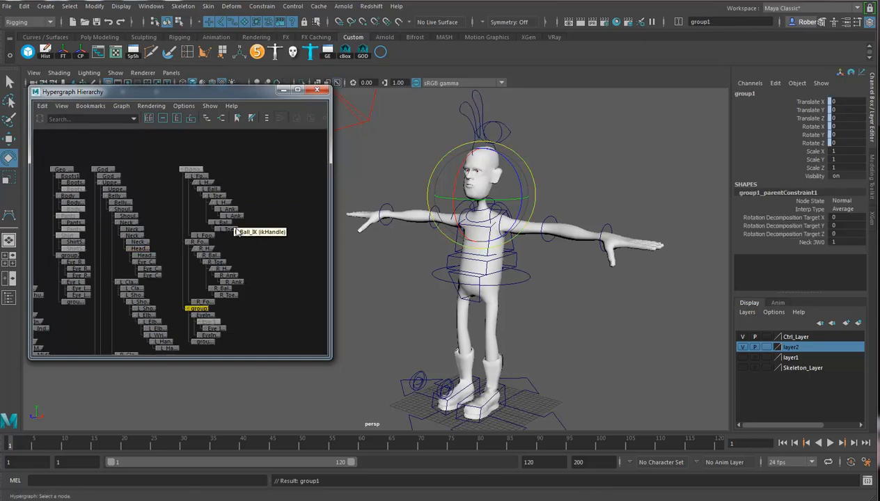
Scale-constrain Skeleton_Grp to God_Ctrl.
alt+middle_drag(262, 259, 313, 248)
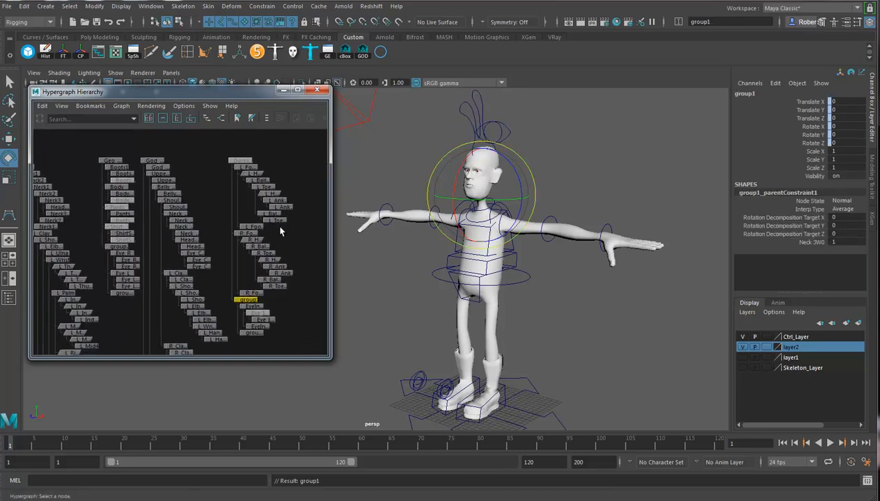
alt+middle_drag(236, 215, 256, 211)
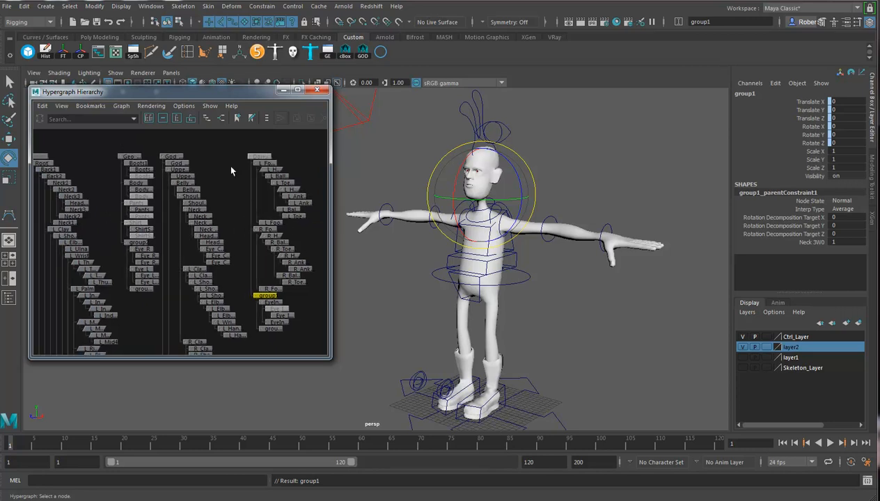
click(178, 159)
alt+middle_drag(218, 210, 248, 204)
click(69, 158)
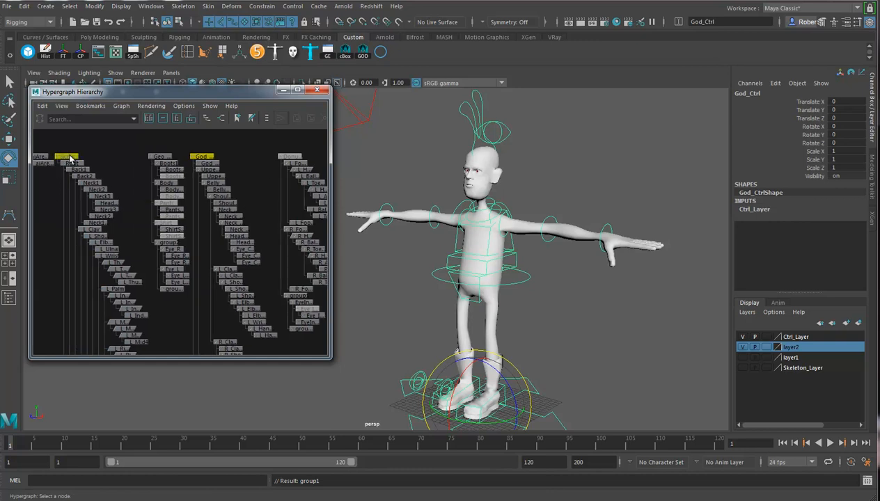
click(261, 6)
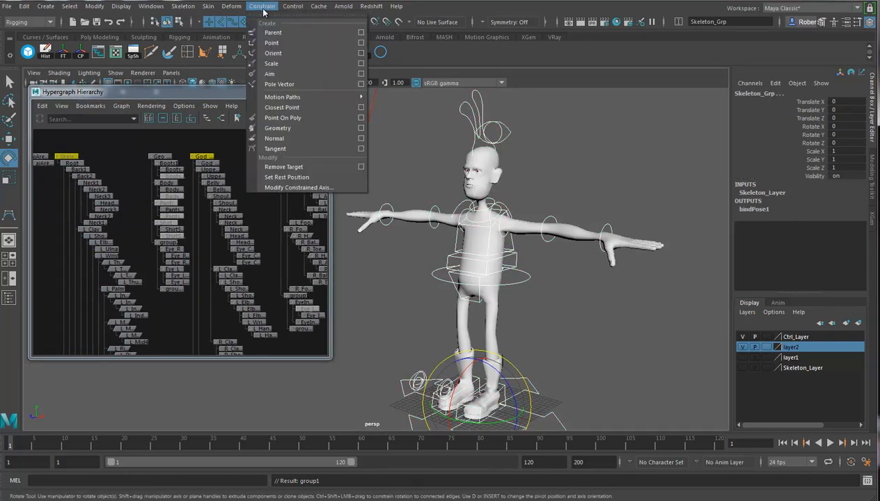
click(271, 63)
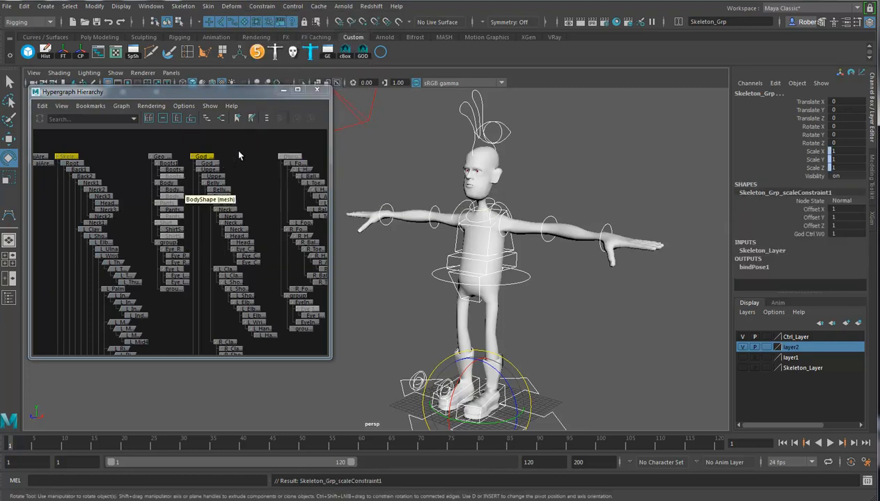
Scale-constrain DonutTouch_Grp to God_Ctrl.
click(202, 156)
shift+click(289, 156)
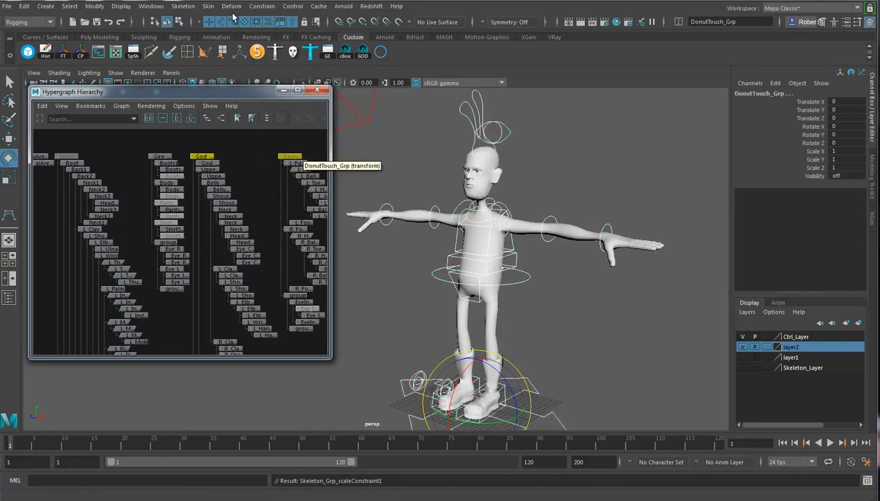
click(262, 9)
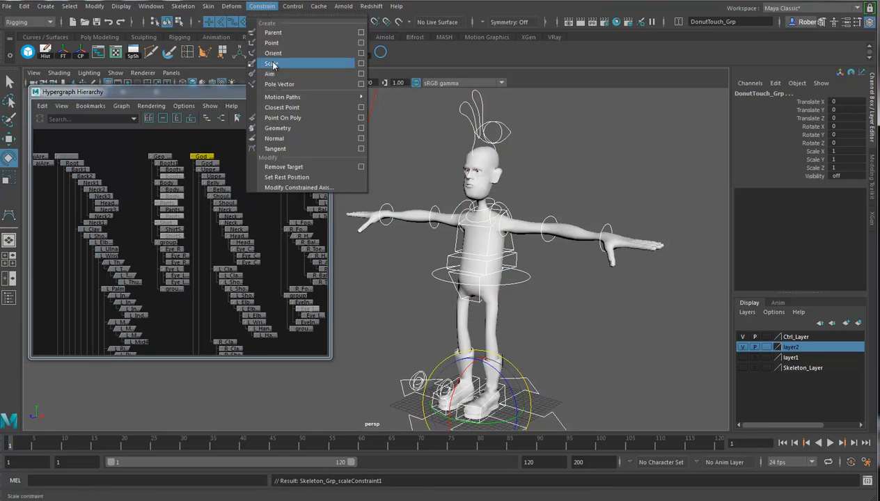
click(273, 67)
Test the rig's scaling by scaling God_Ctrl up, and undo the scale.
alt+drag(488, 265, 535, 268)
click(549, 349)
alt+middle_drag(555, 350, 554, 390)
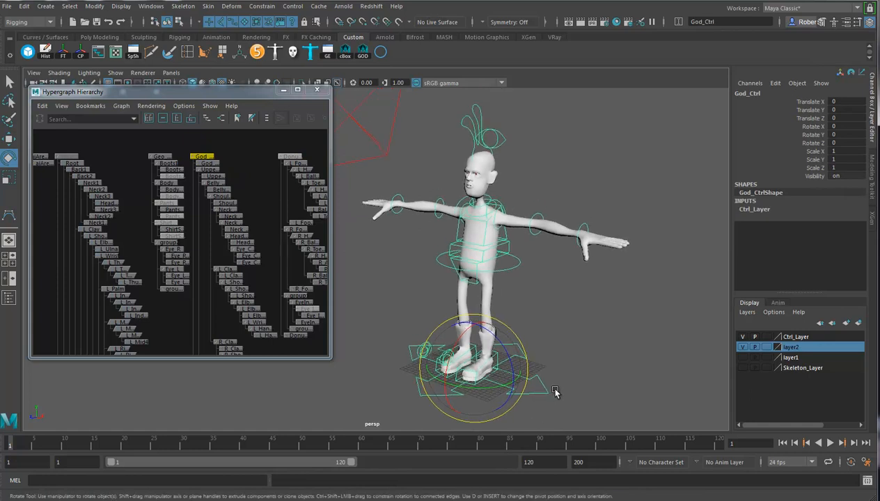
key(r)
drag(473, 372, 596, 339)
key(ctrl+z)
Scale-constrain Geo_Grp to God_Ctrl.
alt+middle_drag(522, 346, 517, 356)
alt+drag(517, 357, 524, 349)
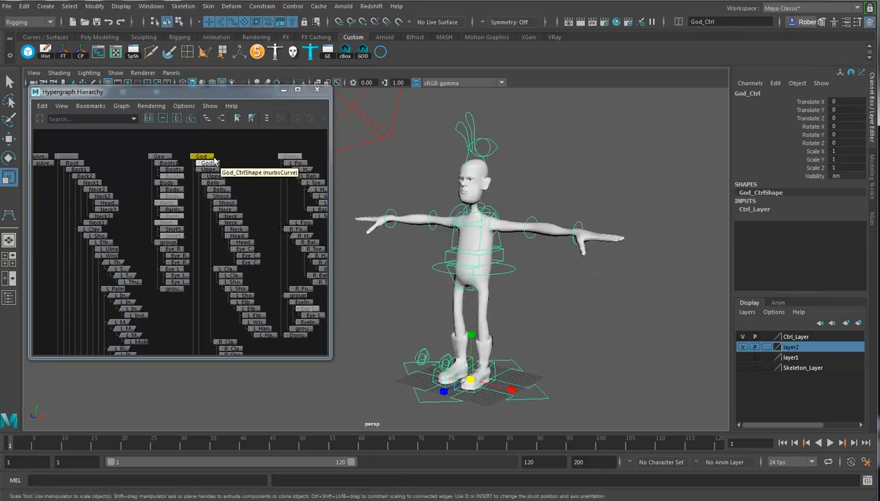
shift+click(160, 156)
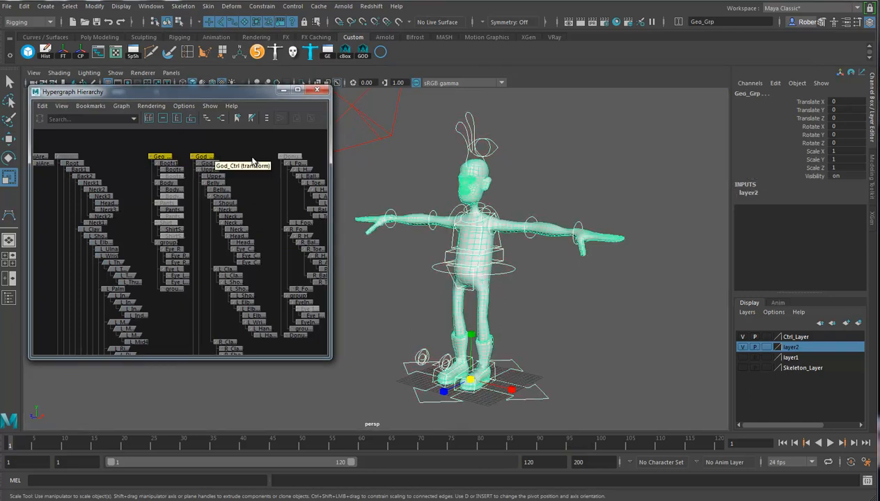
click(261, 6)
click(277, 70)
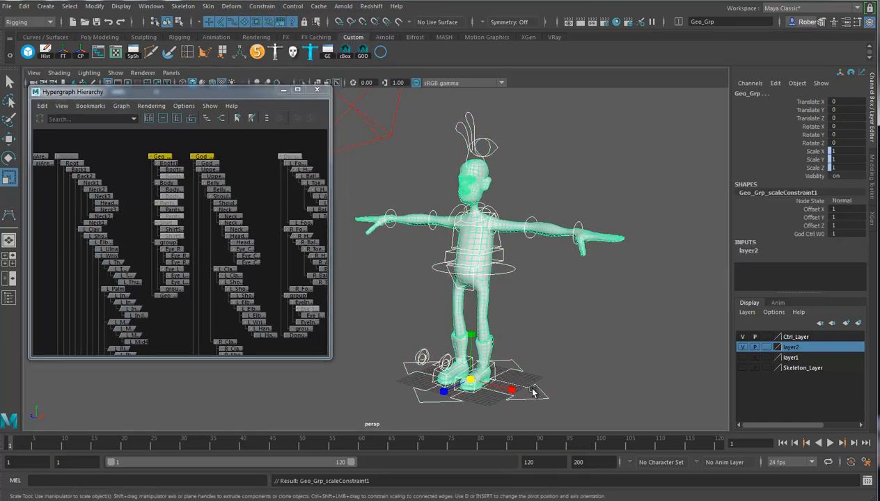
Test scaling God_Ctrl down to about 0.976, and undo both that scale and Geo_Grp's scale constraint.
click(493, 402)
mouse_move(468, 379)
mouse_down()
mouse_move(564, 376)
mouse_move(445, 379)
mouse_move(516, 375)
mouse_move(447, 380)
mouse_move(461, 380)
mouse_up()
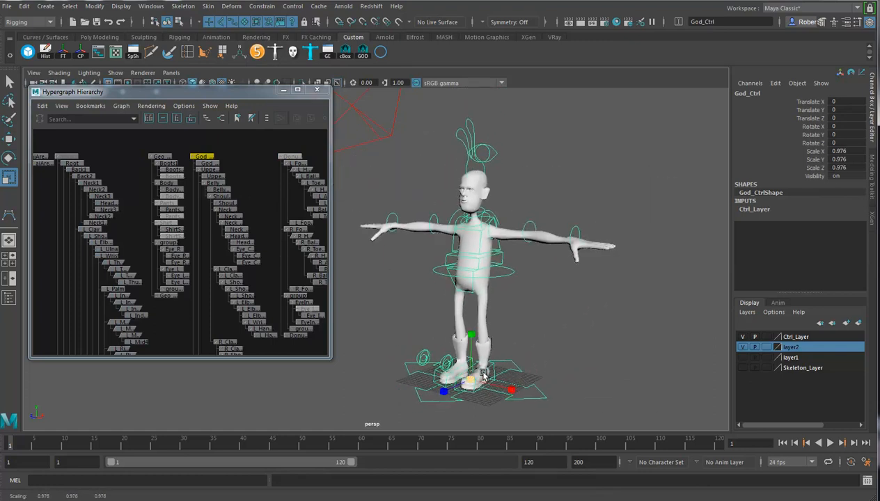
key(ctrl+z)
key(ctrl+z)
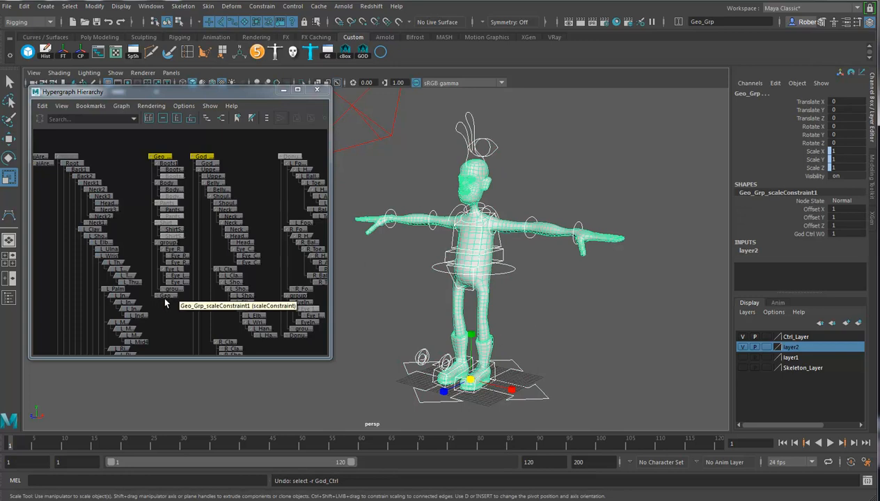
key(ctrl+z)
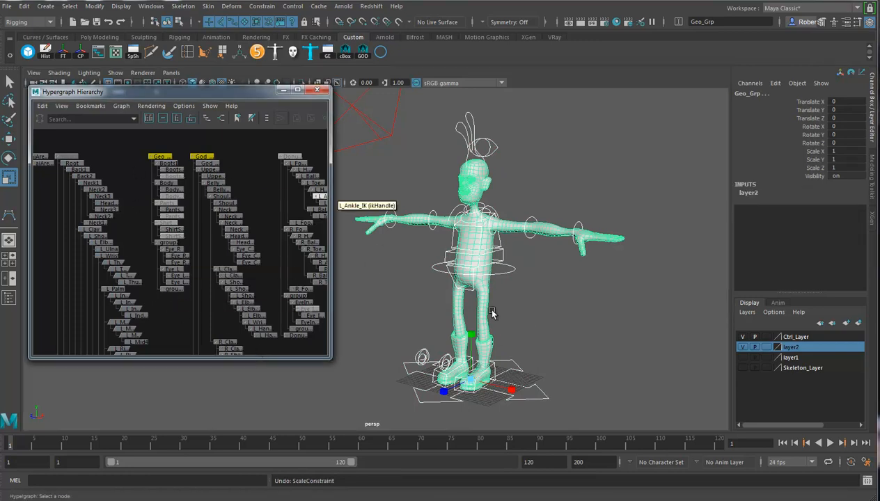
Scale-constrain the eye group group2 inside Geo_Grp to God_Ctrl.
click(529, 386)
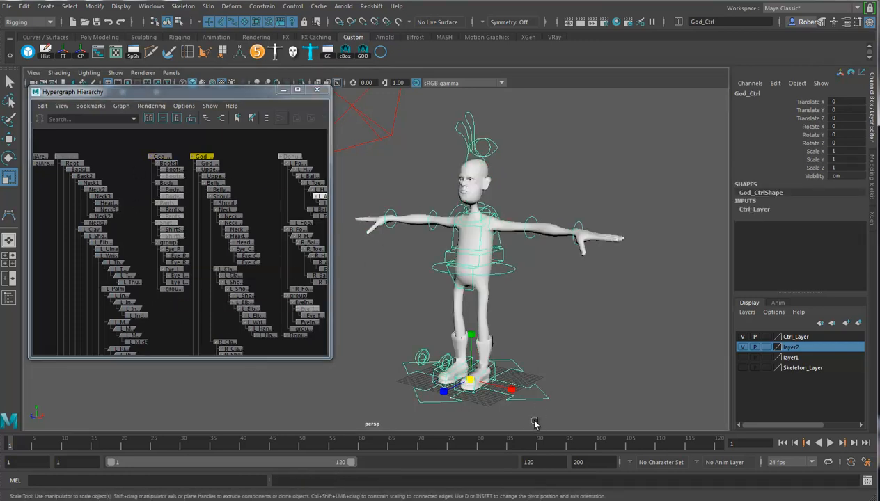
click(164, 244)
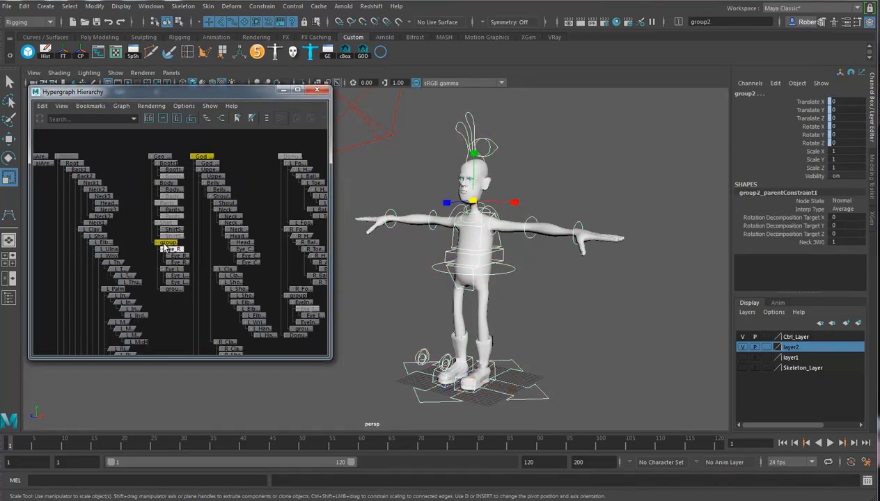
click(262, 6)
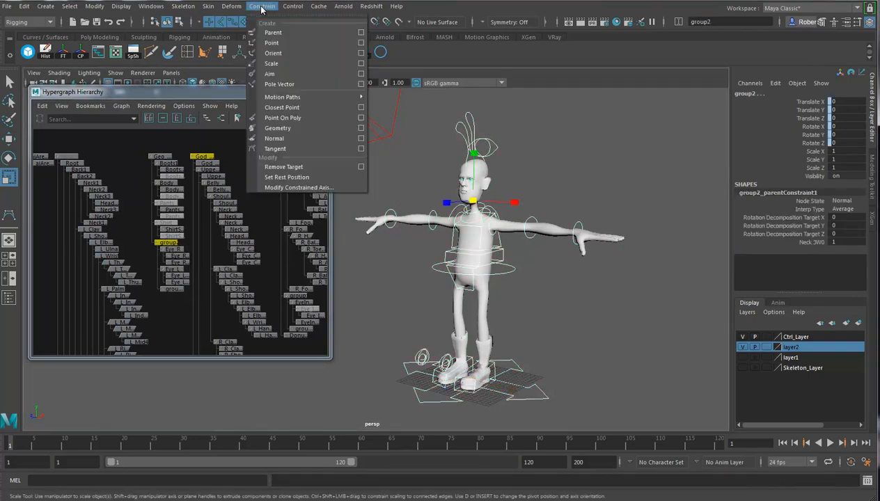
click(271, 63)
Test the eye group's scaling by scaling God_Ctrl up to about 1.172, and undo the scale.
drag(541, 399, 539, 403)
drag(471, 379, 518, 371)
scroll(565, 339, up, 2)
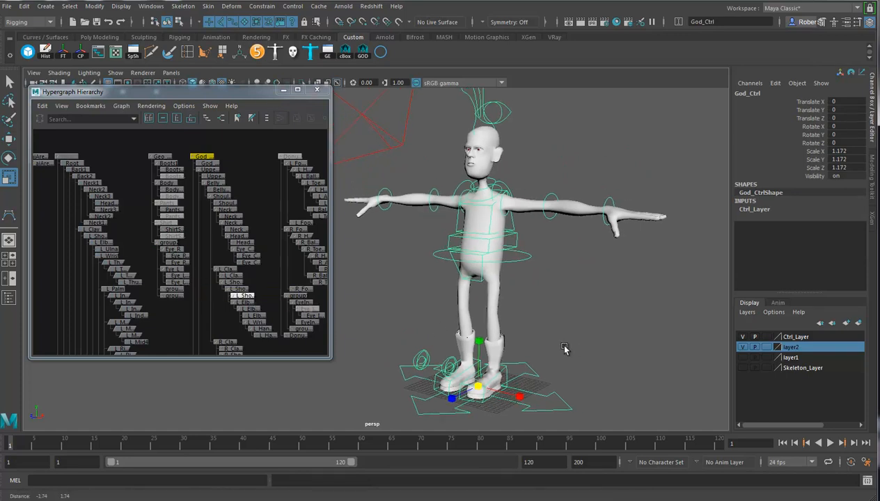
key(ctrl+z)
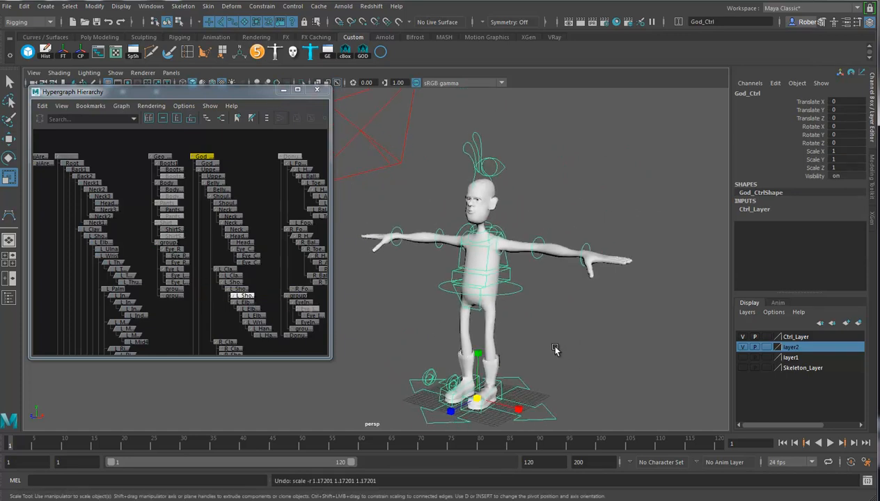
scroll(578, 327, up, 3)
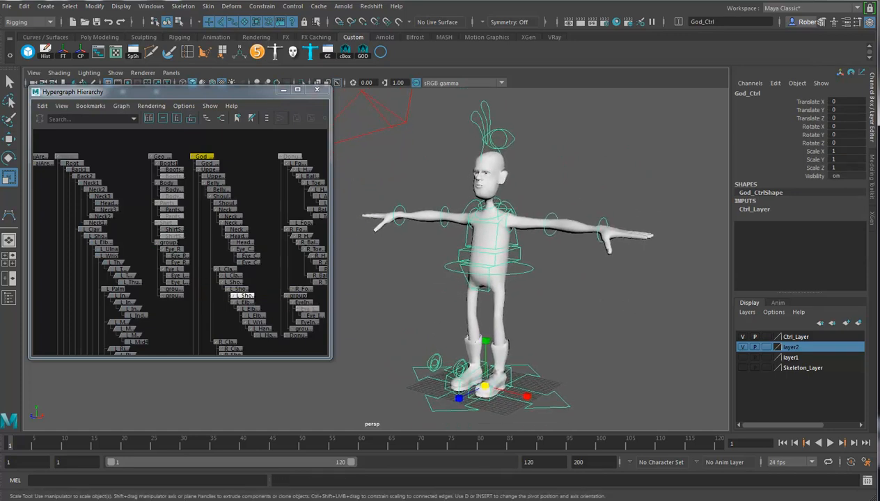